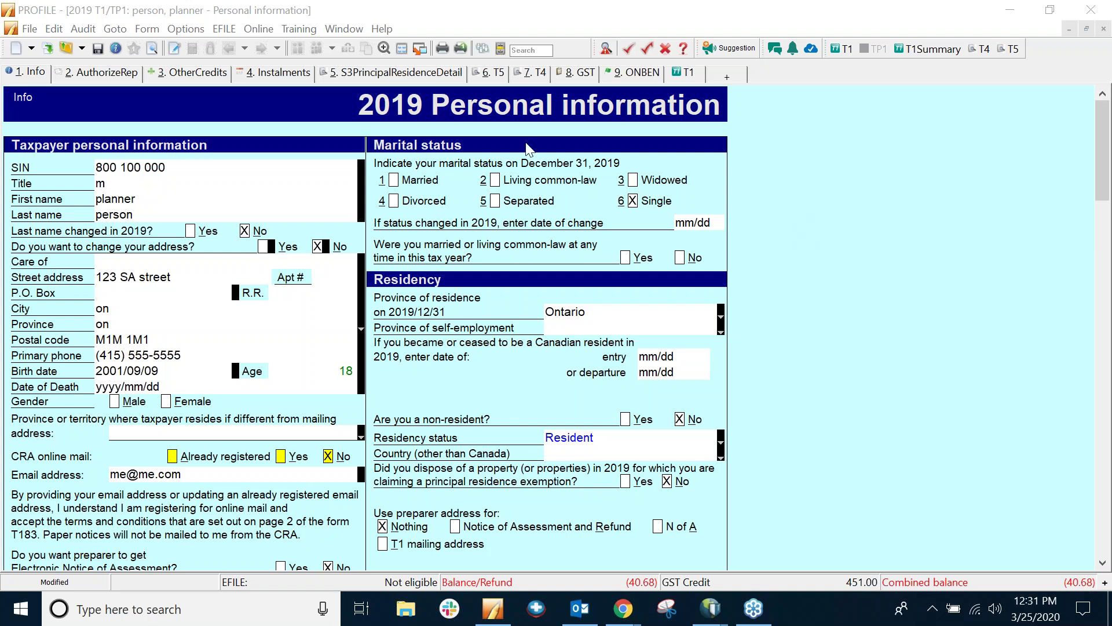
# Step: In Environment options, enable the ClientName + SIN/BN/TAN/PN user password for PDF security
pyautogui.click(190, 30)
pyautogui.moveTo(204, 31)
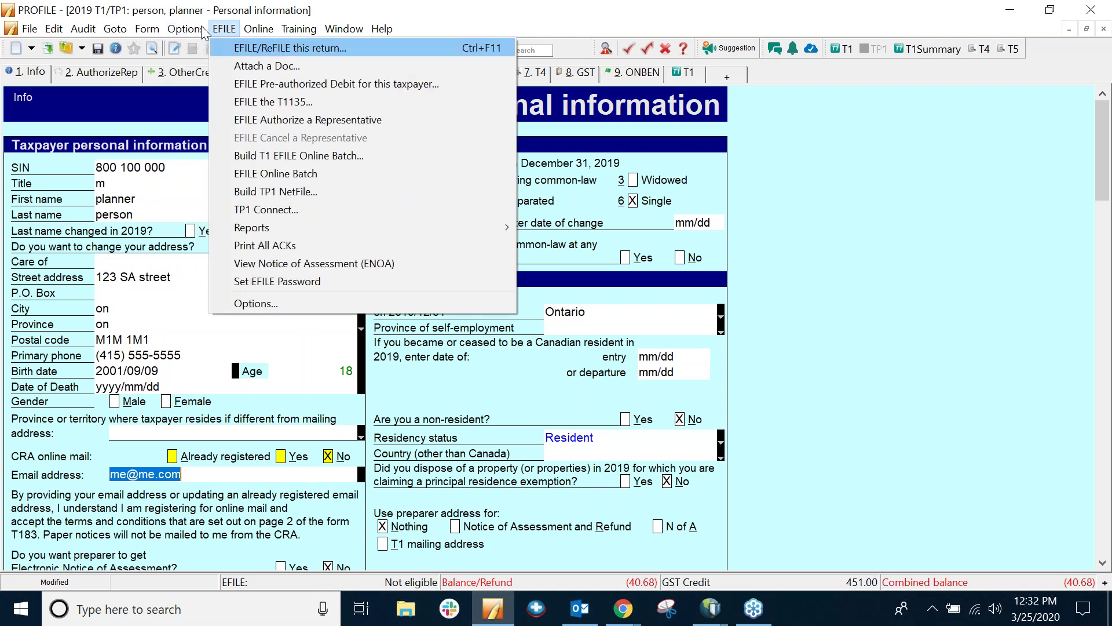
pyautogui.click(199, 46)
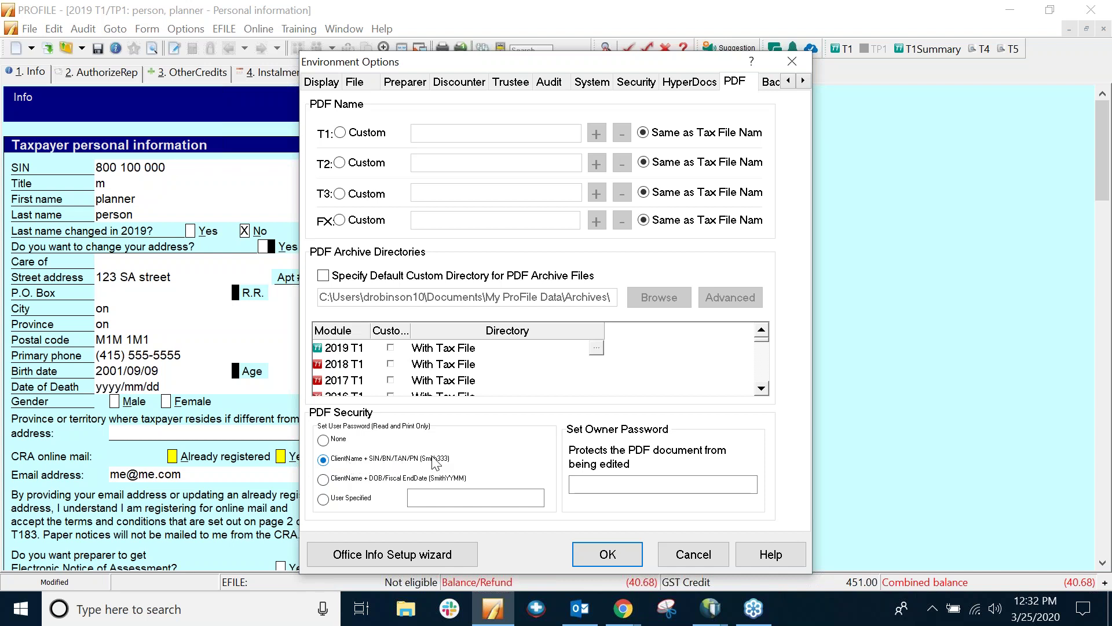
pyautogui.click(600, 555)
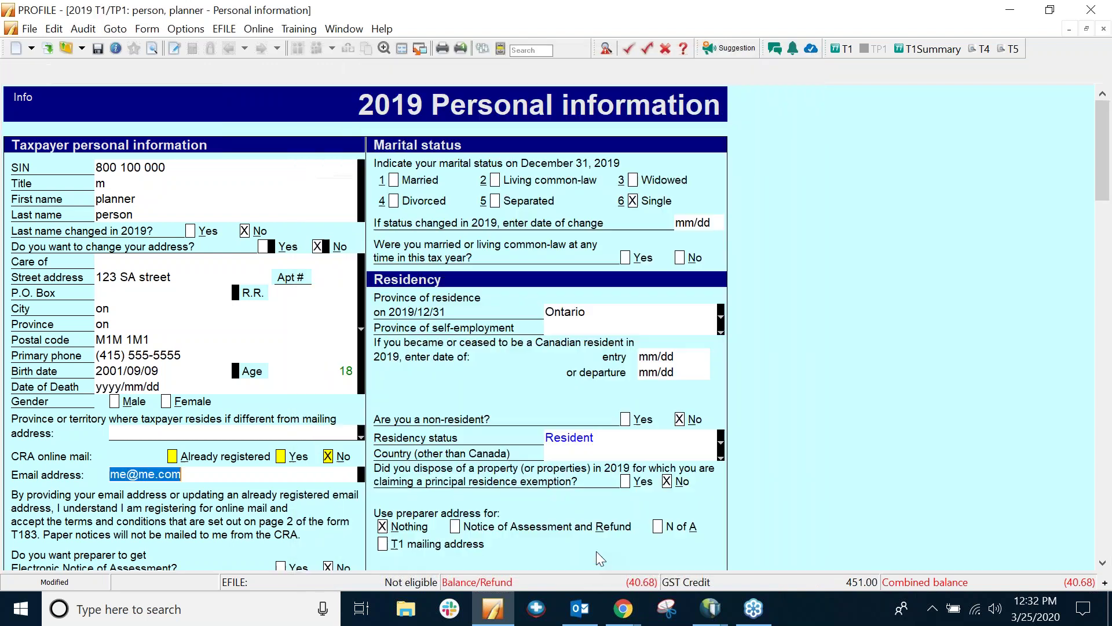
pyautogui.click(195, 32)
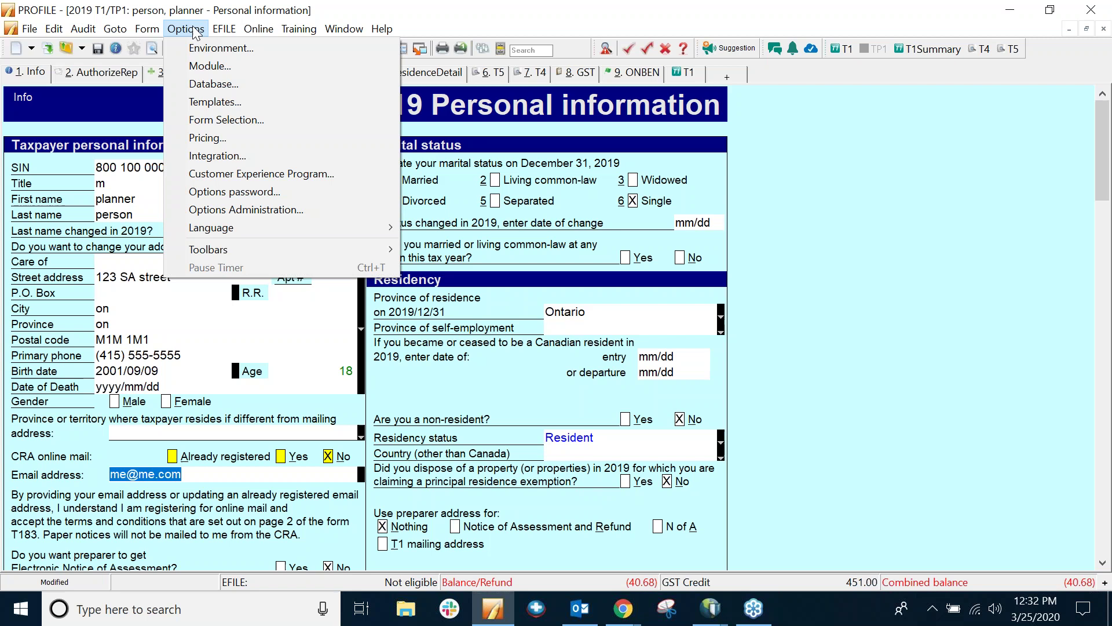
pyautogui.click(225, 209)
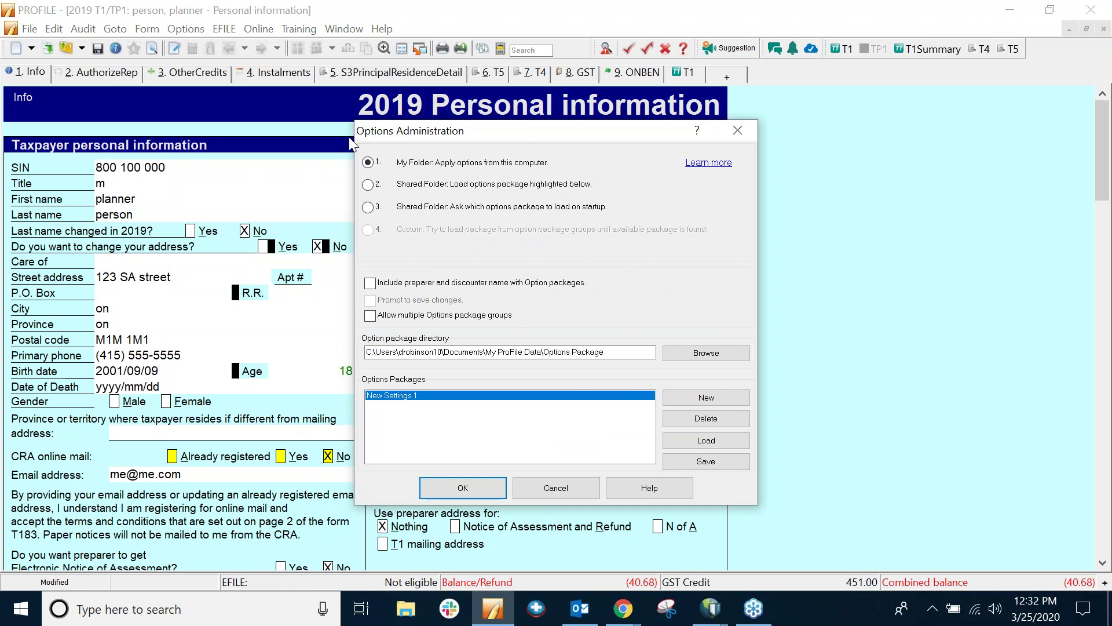
pyautogui.click(539, 488)
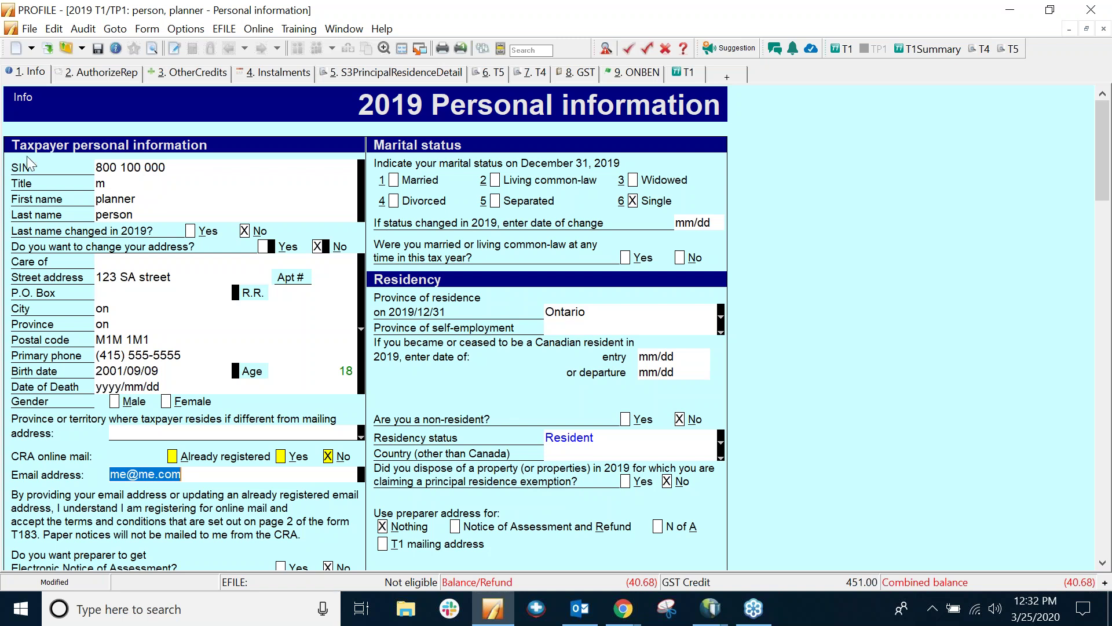
# Step: Start File > Print / Email PDF and accept the outstanding audit issues warning
pyautogui.click(30, 30)
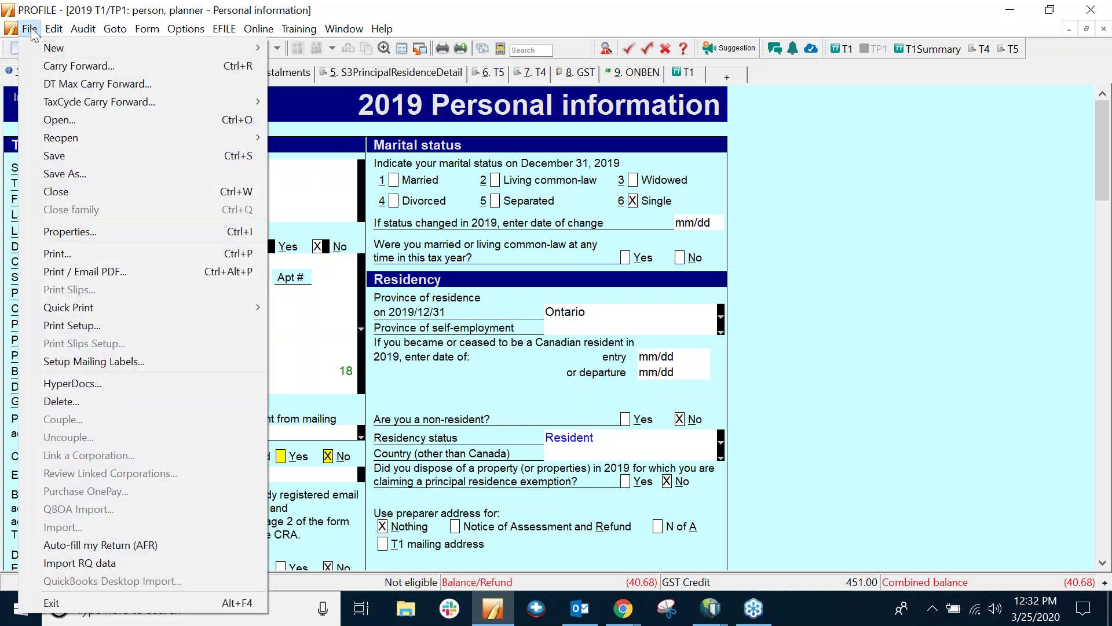
pyautogui.click(113, 270)
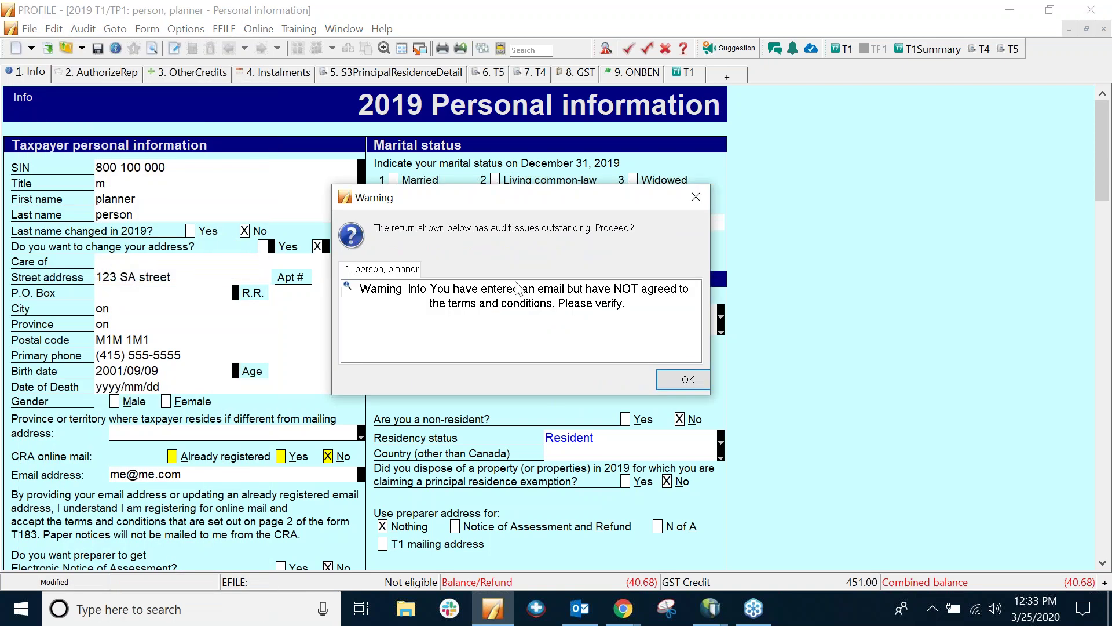
pyautogui.click(678, 381)
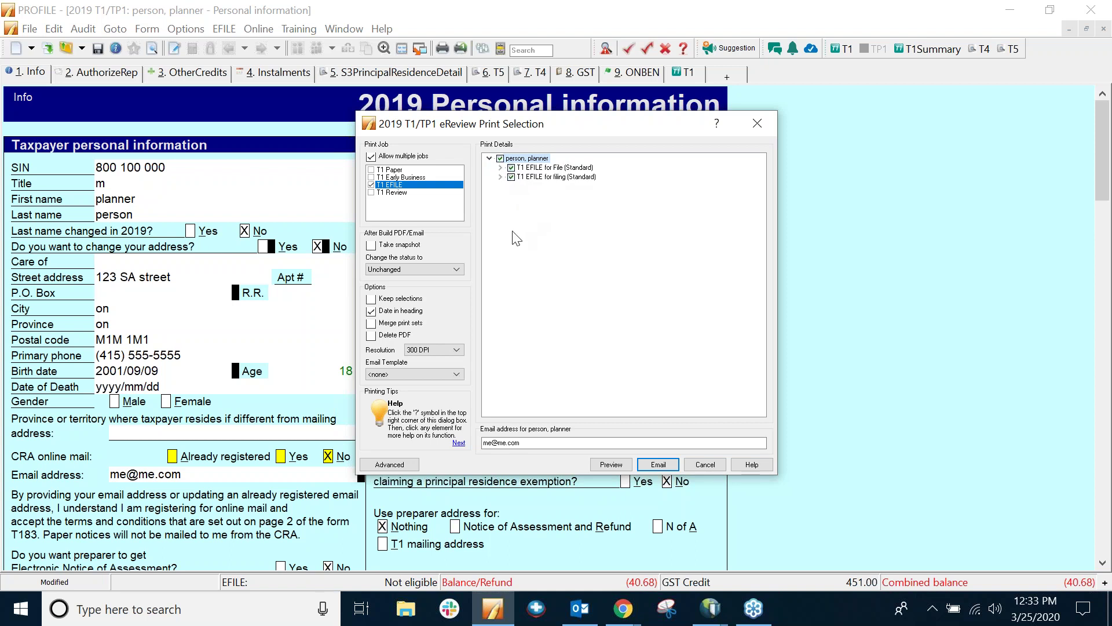
# Step: Exclude T1 EFILE for File and AuthorizeRep, keeping T183 pages 1–2, and select the client's e-mail address
pyautogui.click(511, 167)
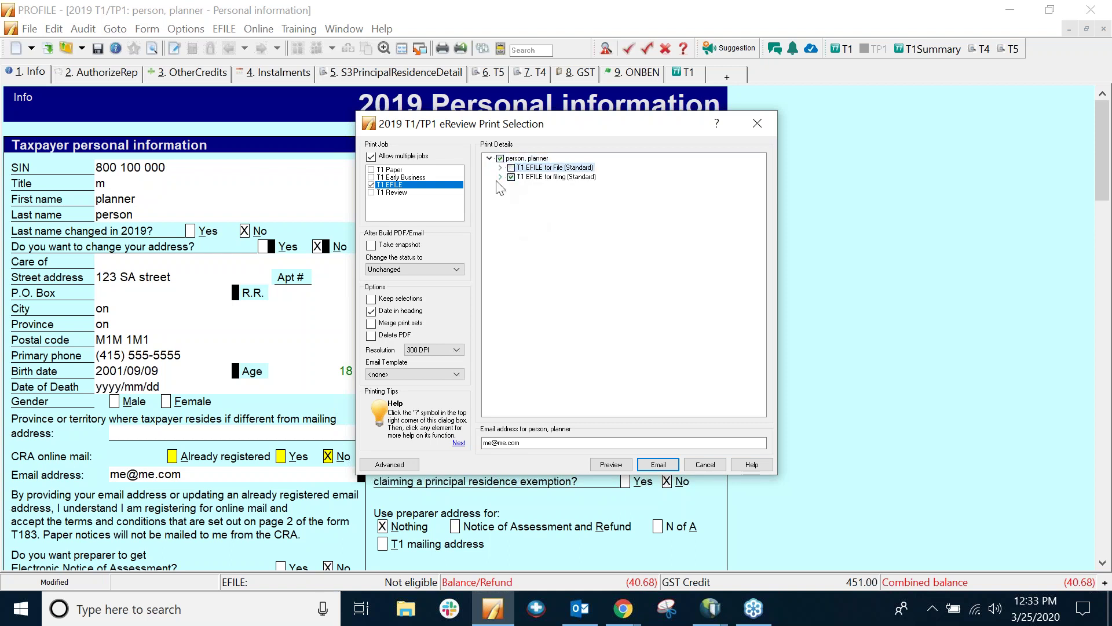
pyautogui.click(501, 177)
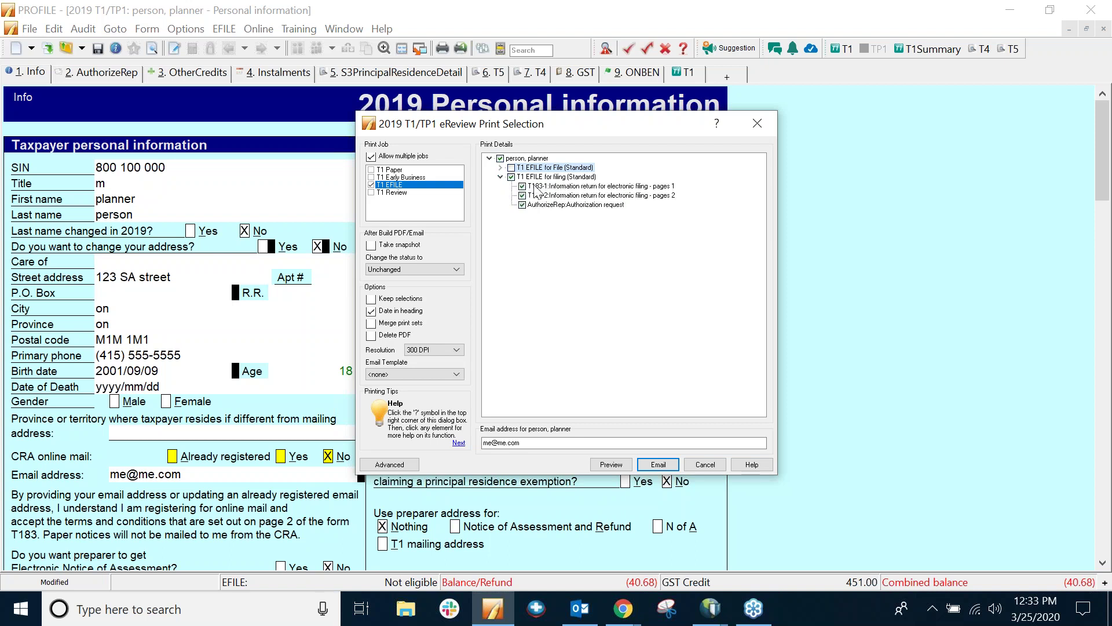
pyautogui.click(522, 205)
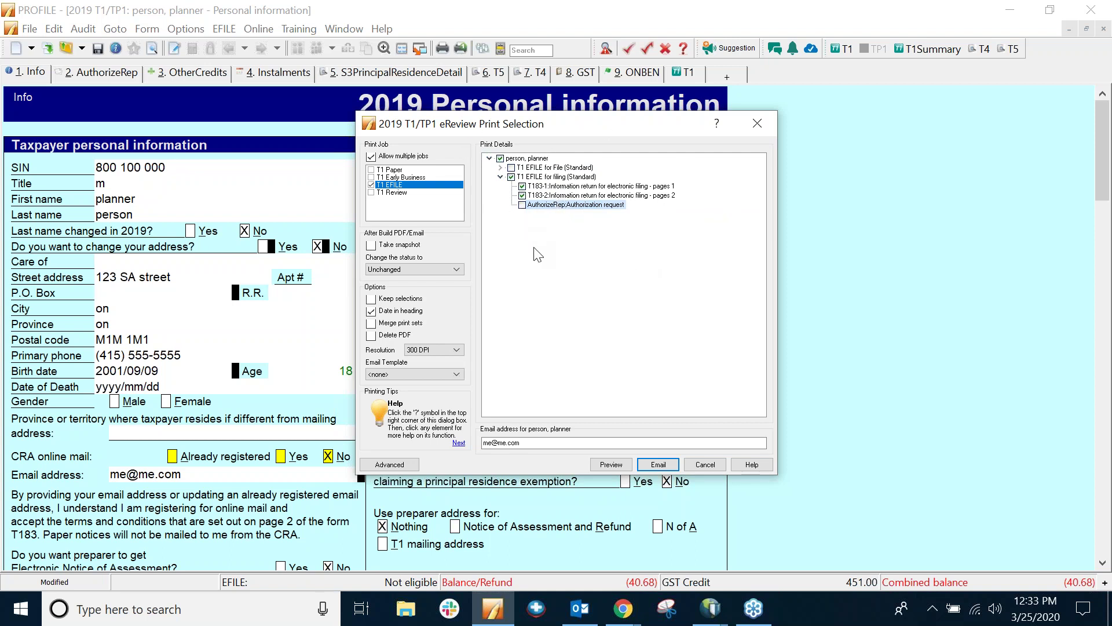
pyautogui.doubleClick(527, 441)
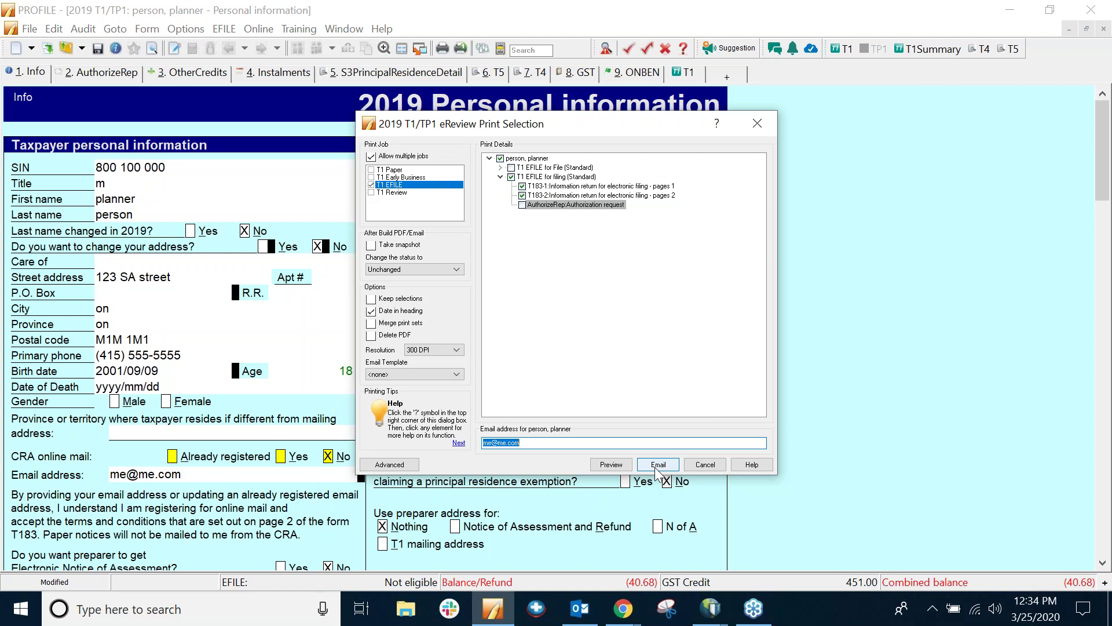
# Step: Email the selected forms as a PDF to Outlook, select the recipient address, and open the attached PDF
pyautogui.click(656, 466)
pyautogui.click(657, 464)
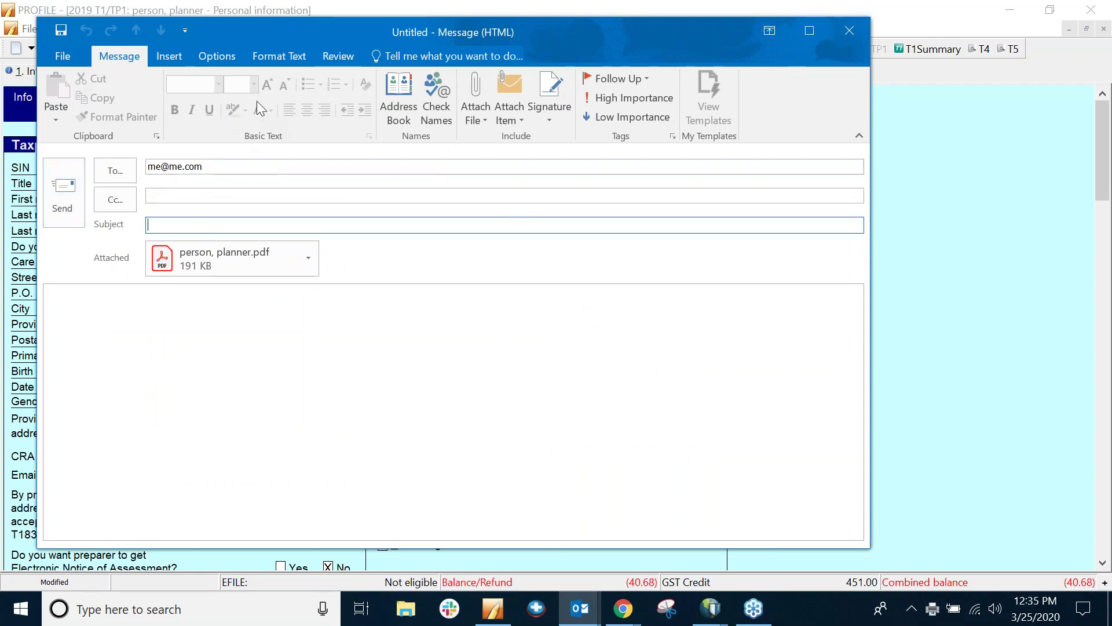
pyautogui.click(207, 171)
pyautogui.hotkey('ctrl', 'a')
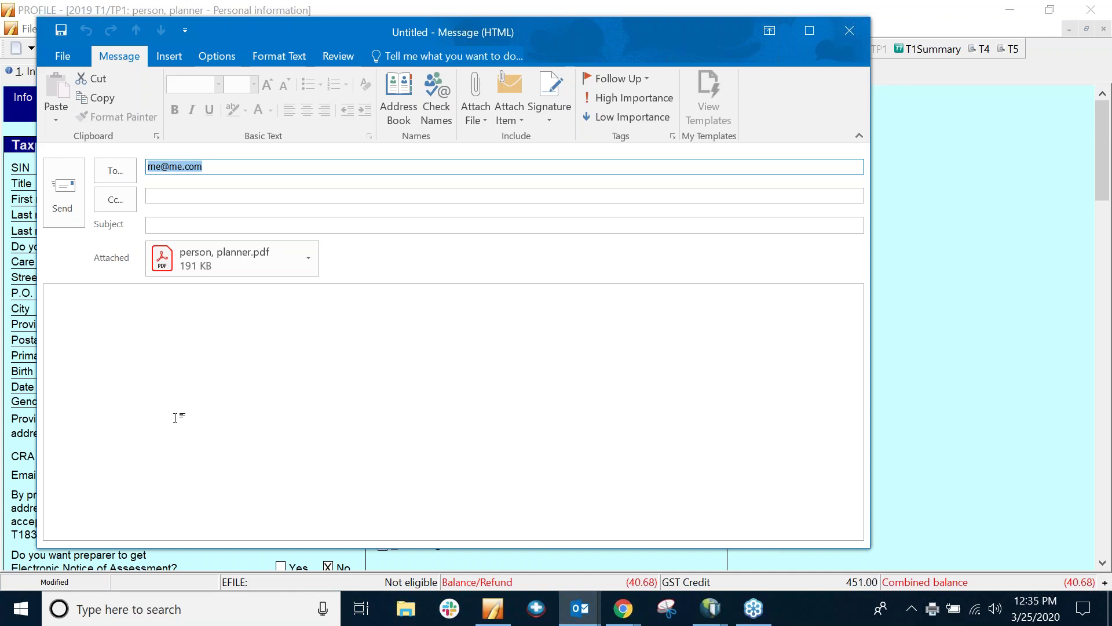
pyautogui.click(309, 259)
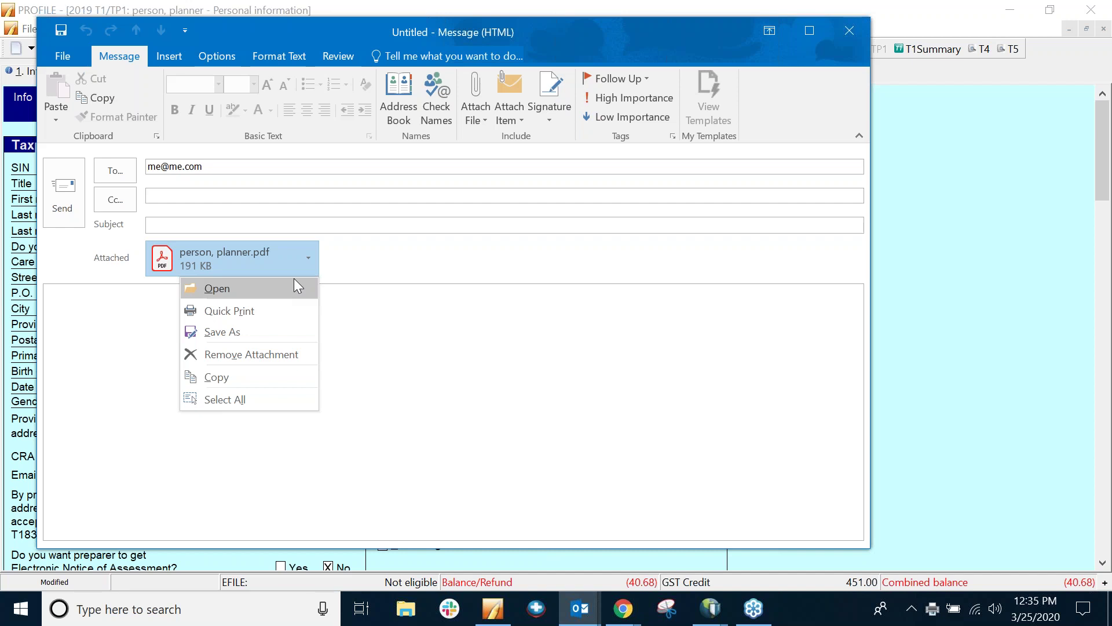
pyautogui.click(294, 280)
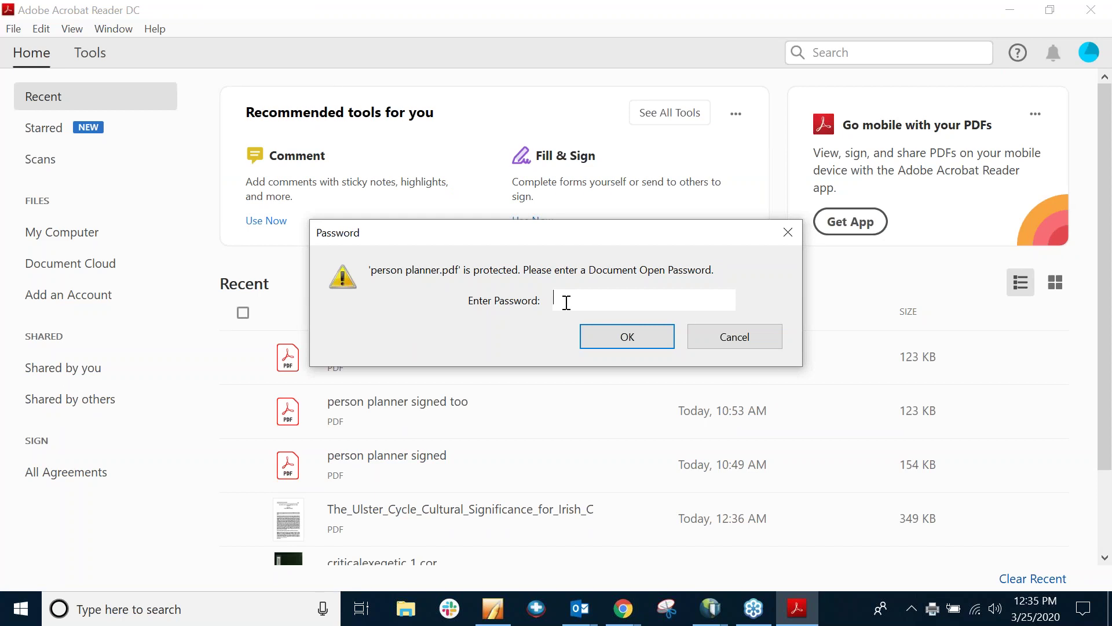
# Step: Enter the document open password to unlock 'person planner.pdf'
pyautogui.write('*')
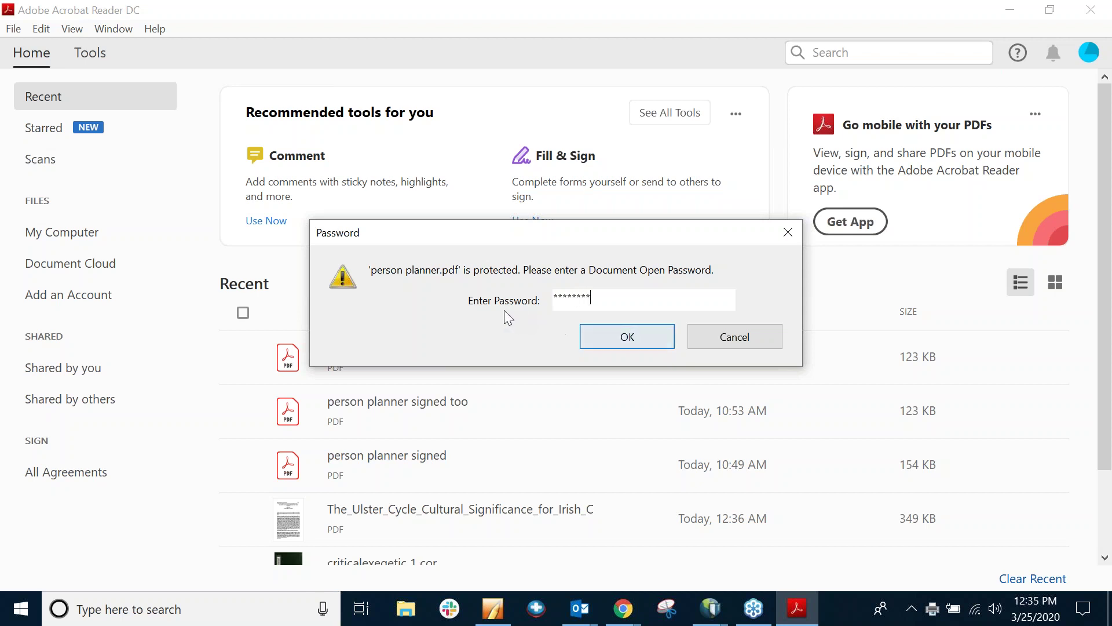
pyautogui.click(617, 342)
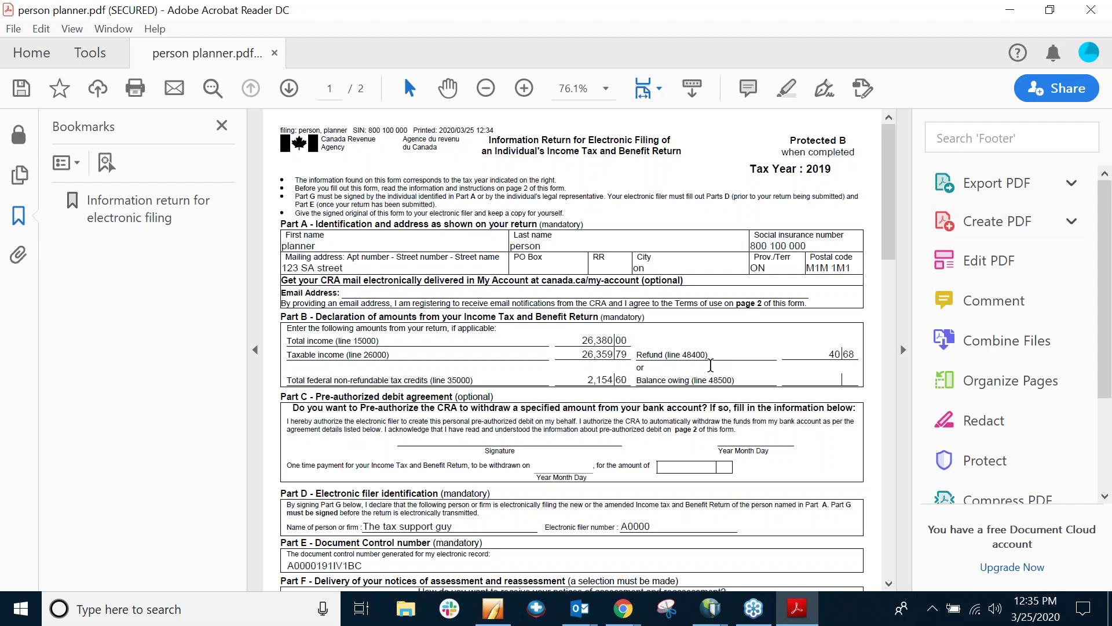
# Step: Scroll page 1 down to the Part G declaration and signature line
pyautogui.click(889, 584)
pyautogui.scroll(-6, 889, 586)
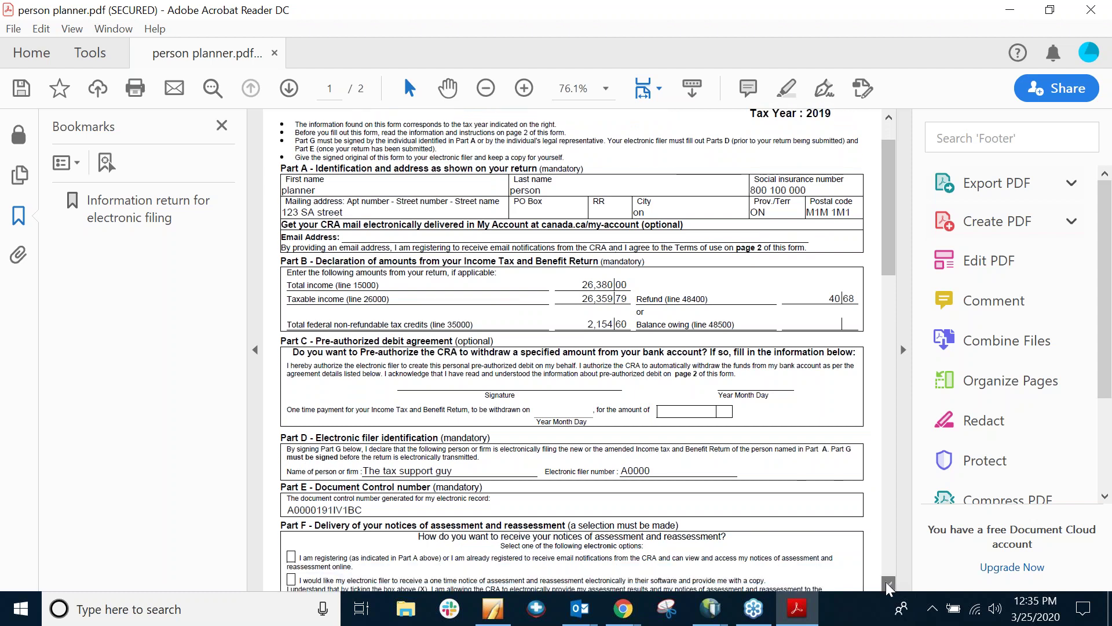
pyautogui.scroll(-10, 889, 586)
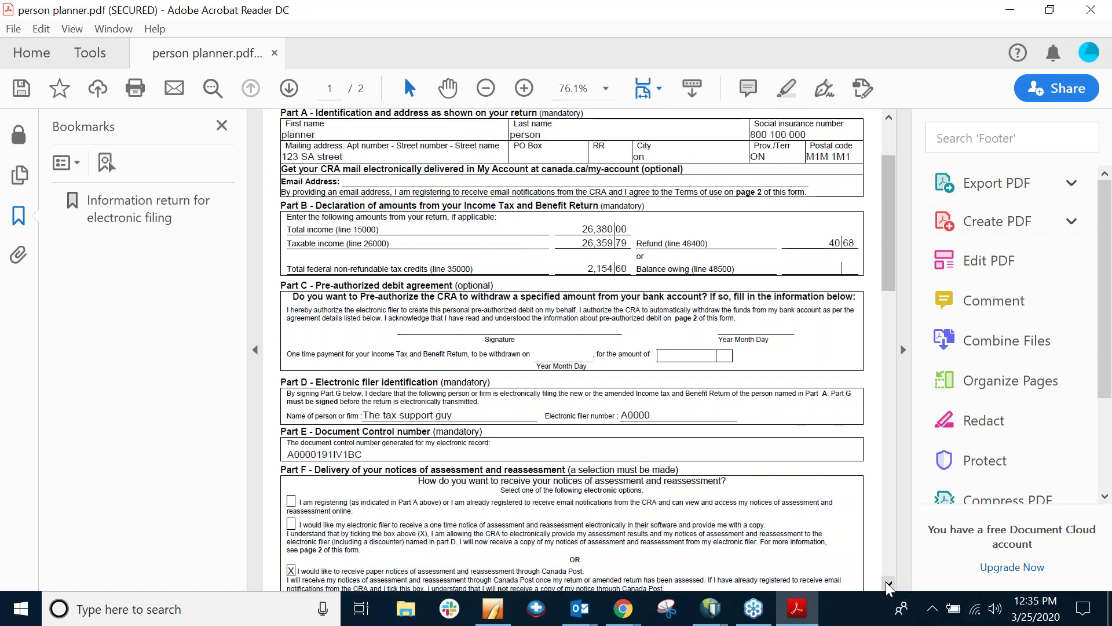
pyautogui.scroll(-3, 889, 587)
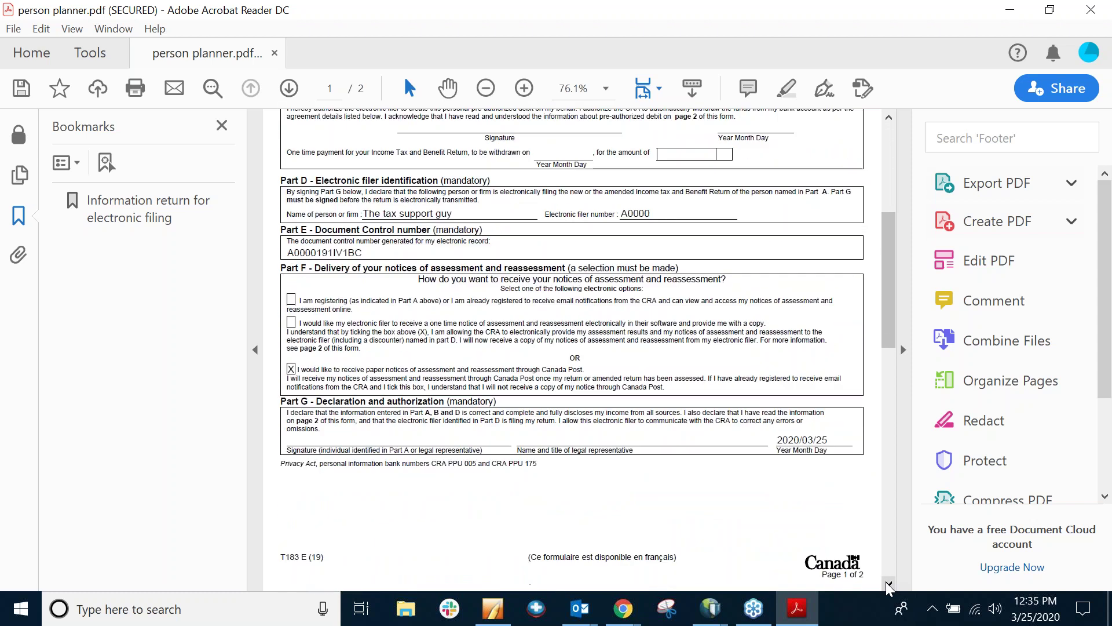
# Step: Place the saved signature on Part G's signature line and close the signed form
pyautogui.click(825, 90)
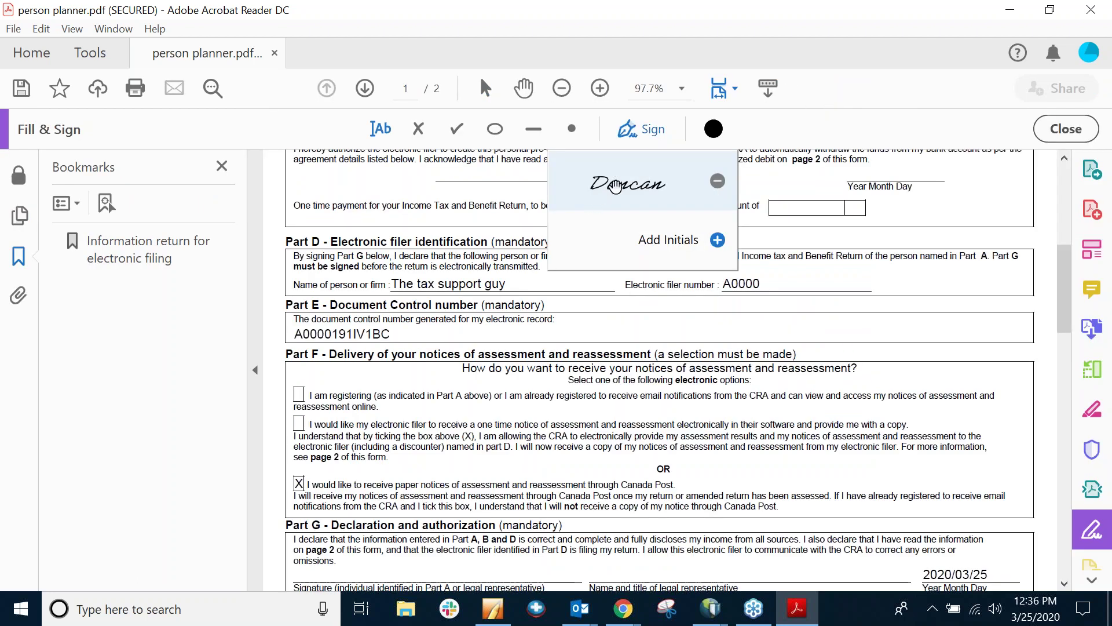
pyautogui.click(615, 184)
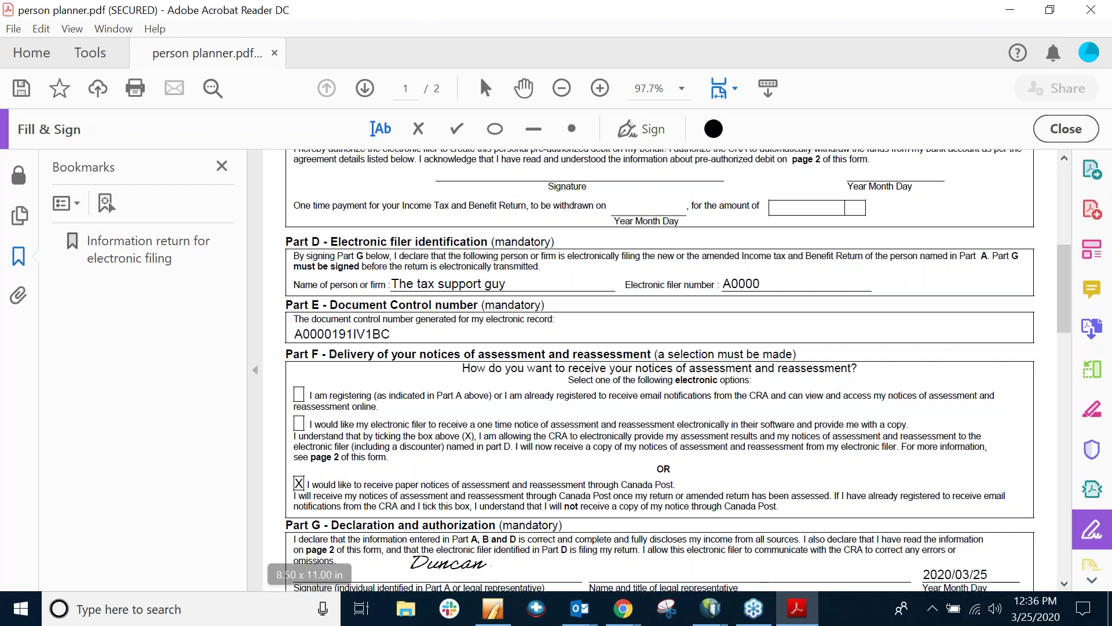
pyautogui.click(448, 563)
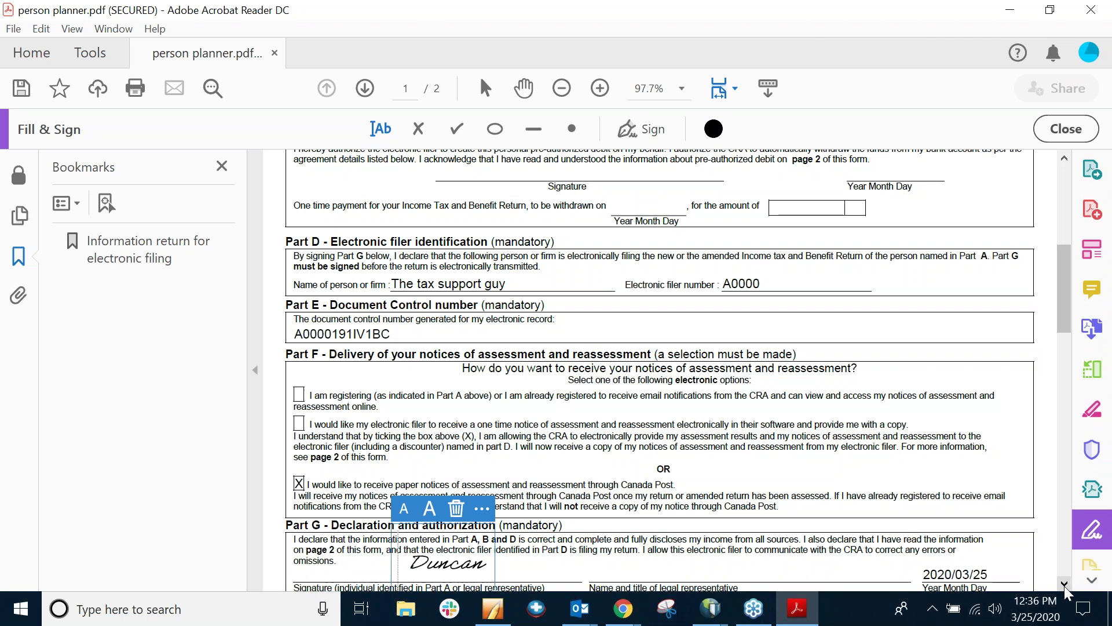
pyautogui.scroll(-3, 1067, 591)
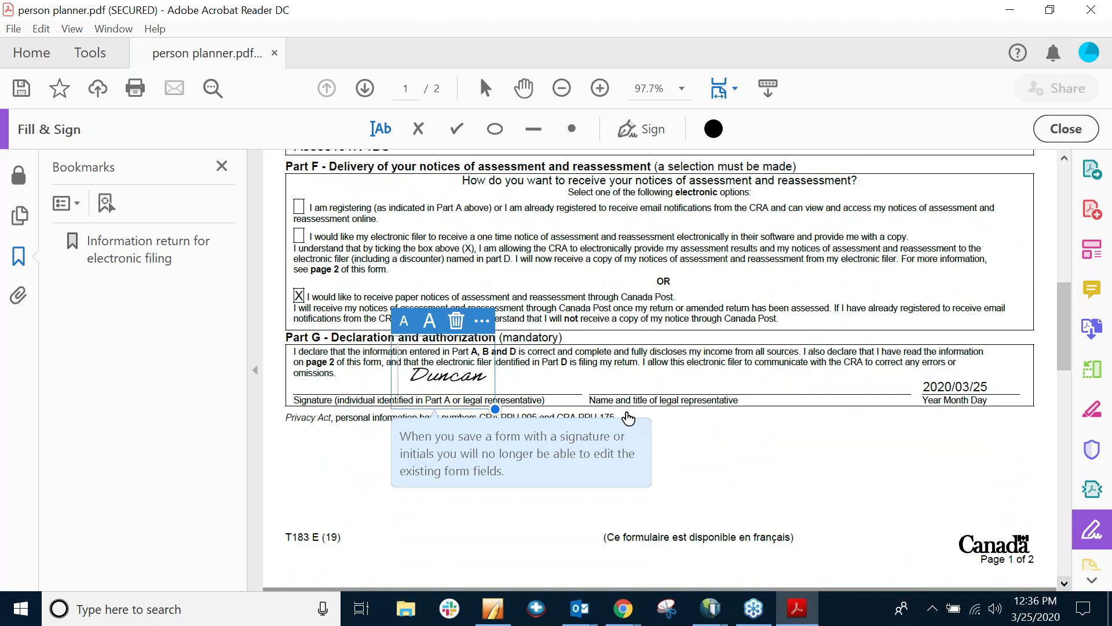
pyautogui.click(541, 392)
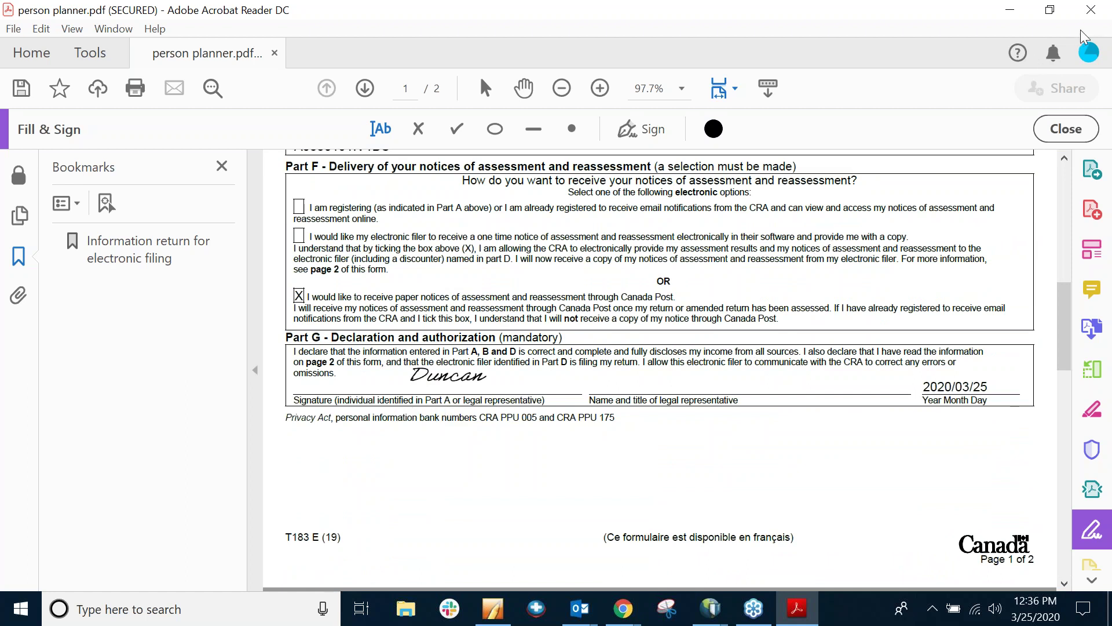
pyautogui.click(1091, 18)
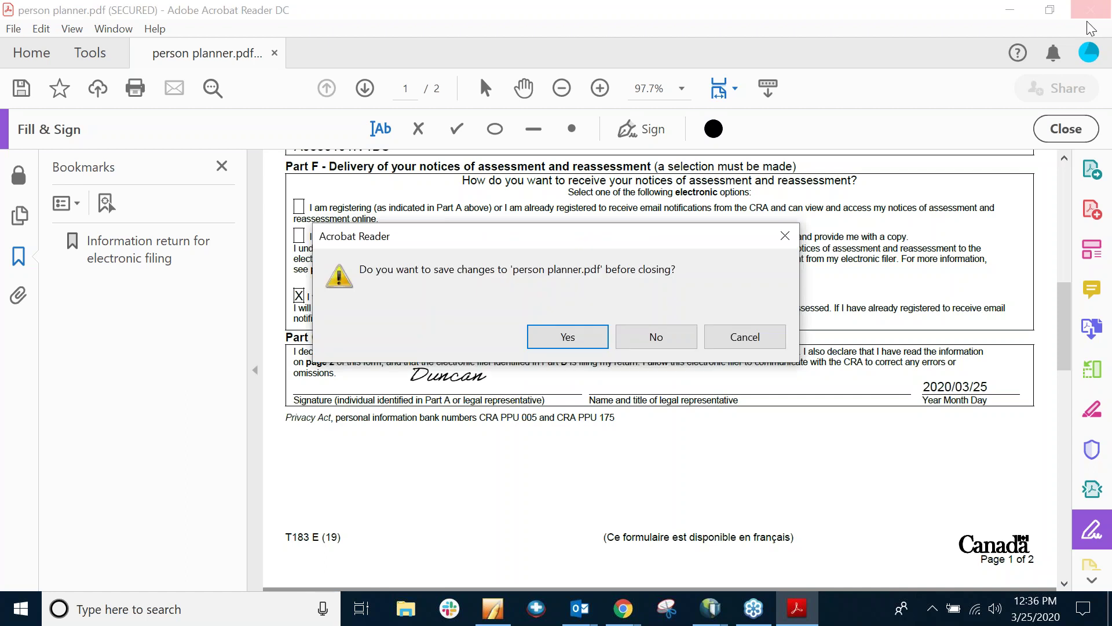
# Step: Save the signed changes as 'person planner3.pdf' in New folder (2)
pyautogui.click(568, 336)
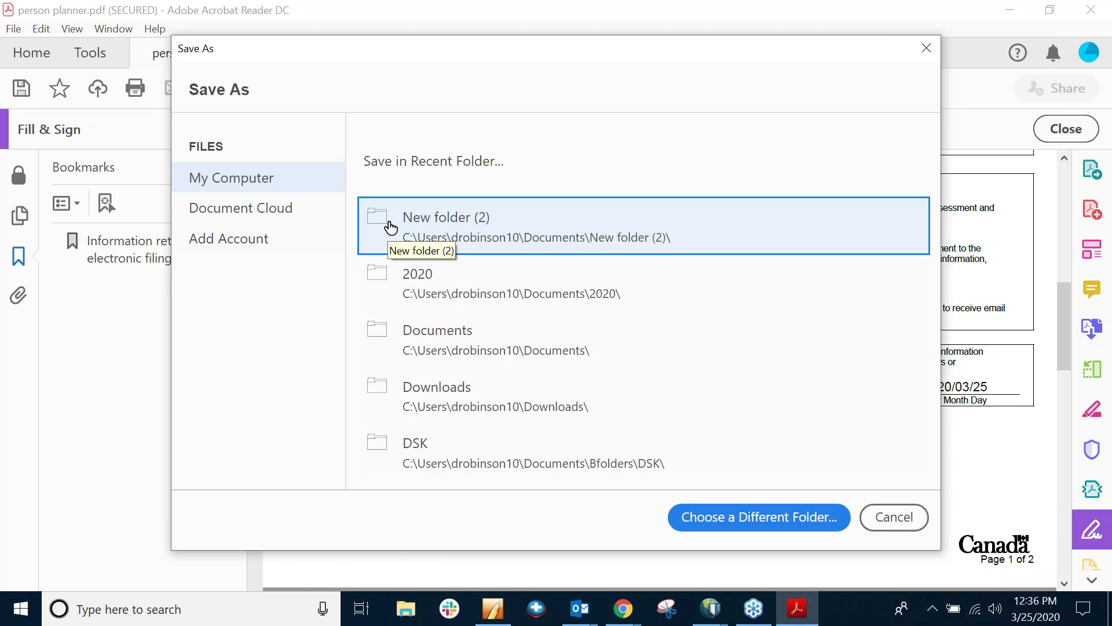
pyautogui.click(391, 226)
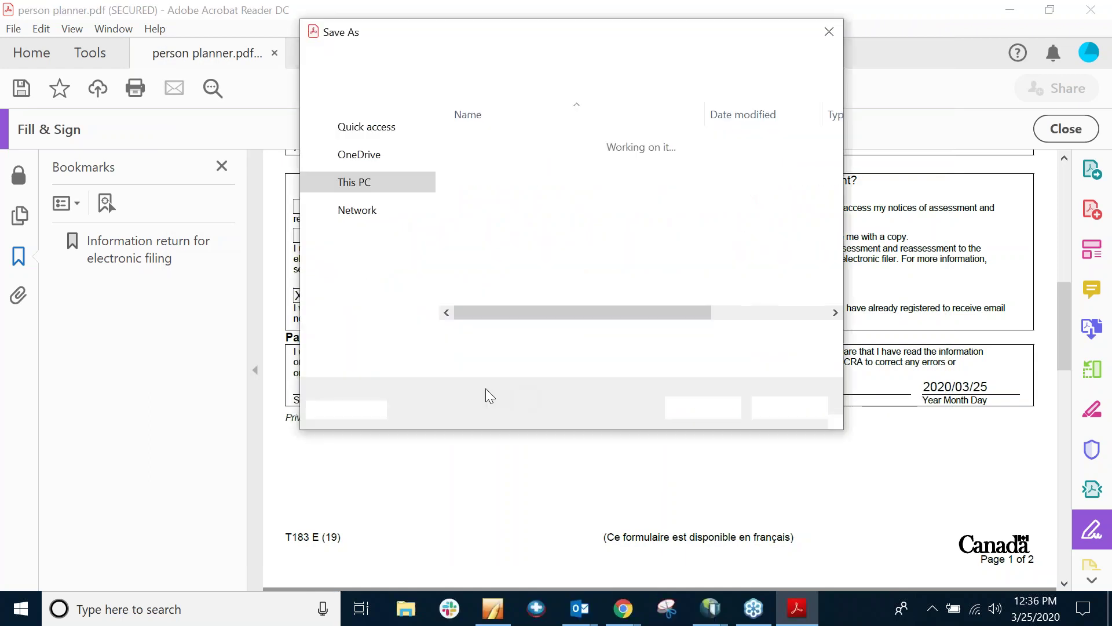
pyautogui.click(504, 342)
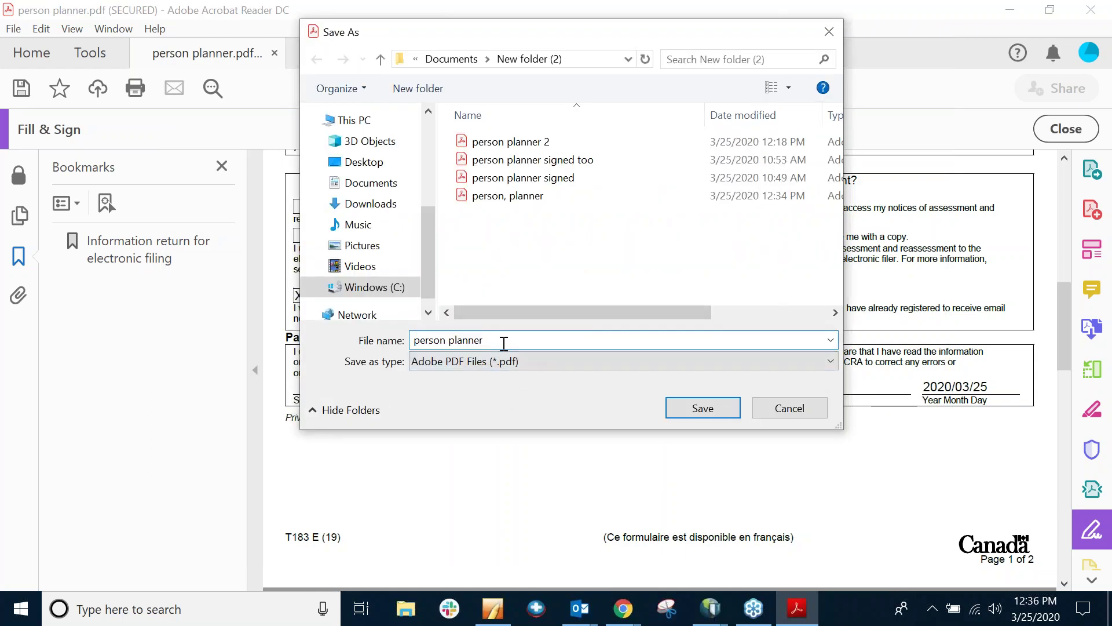
pyautogui.write('3')
pyautogui.click(698, 409)
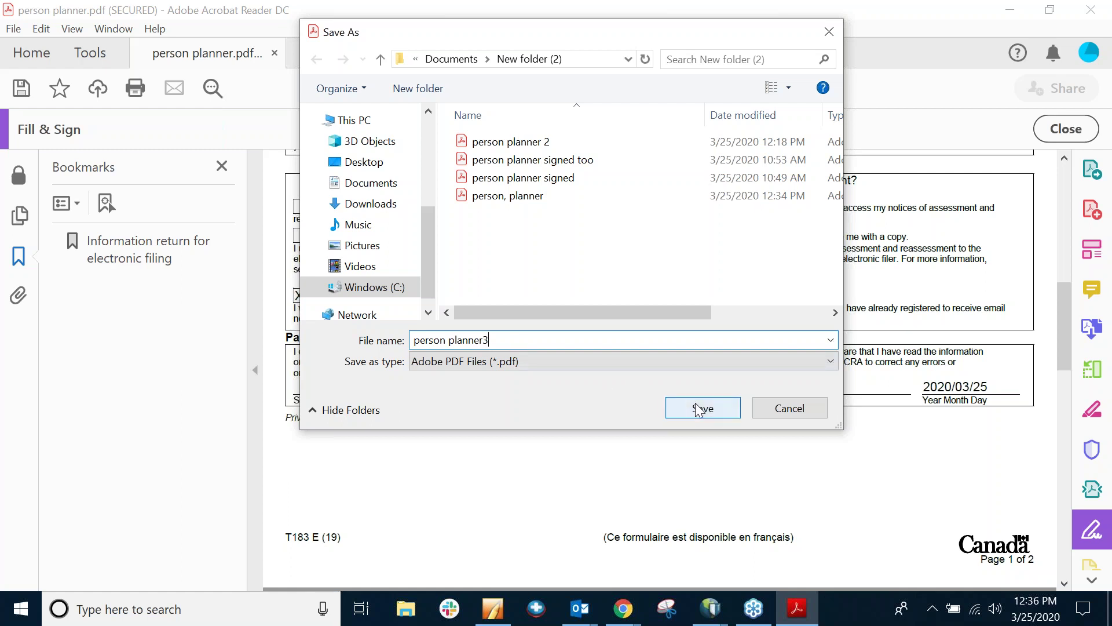
pyautogui.click(698, 409)
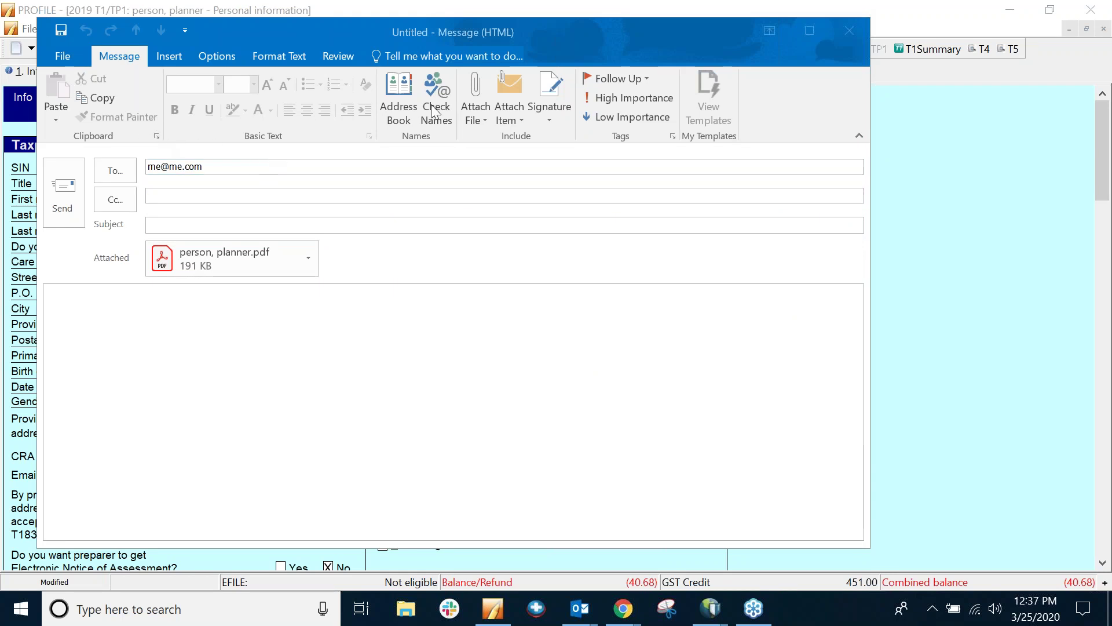
# Step: Attach person planner3.pdf from Recent Items and open it from the message
pyautogui.click(481, 120)
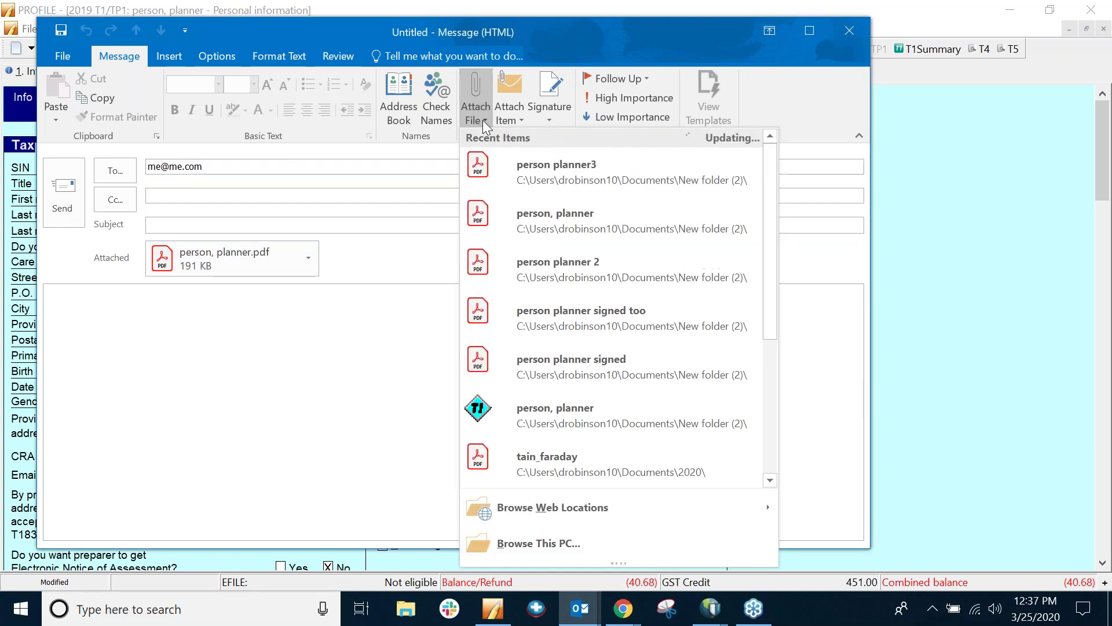
pyautogui.click(544, 166)
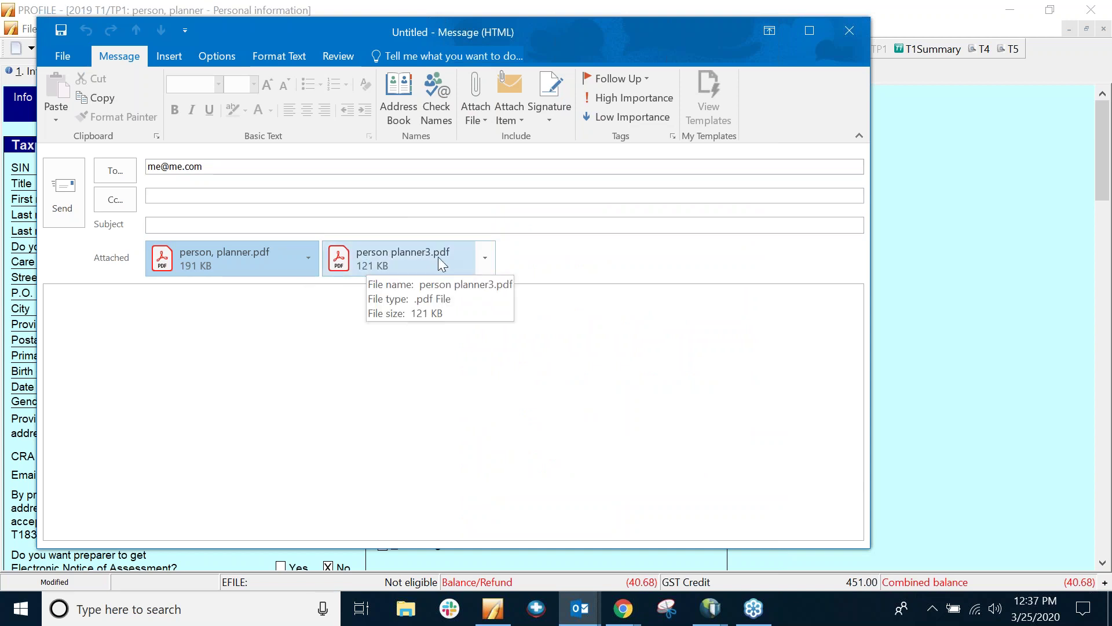
pyautogui.click(486, 254)
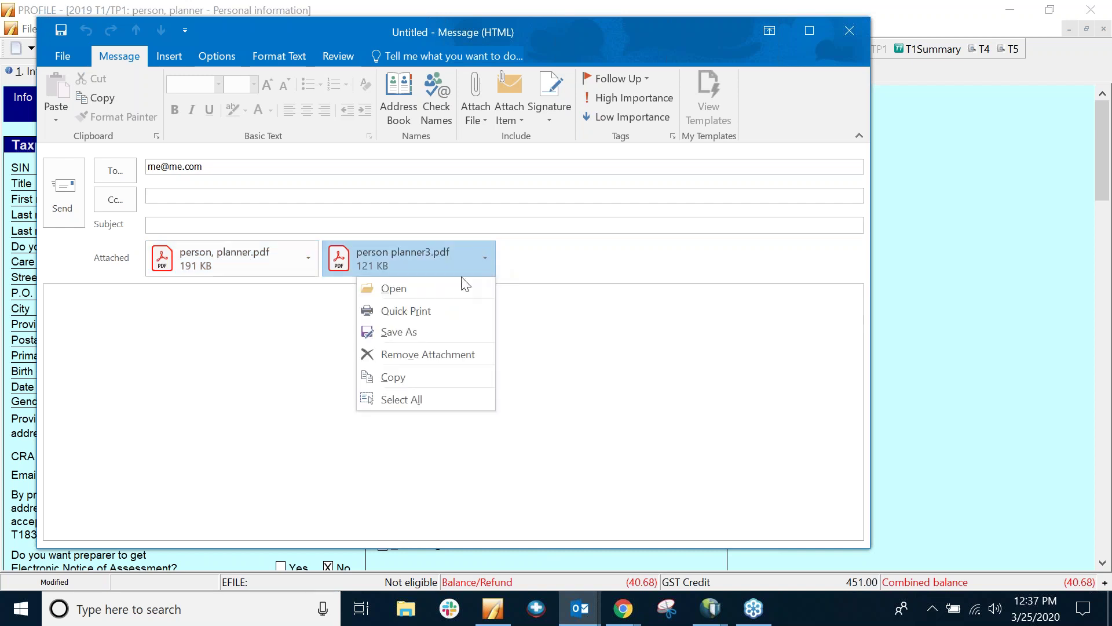
pyautogui.click(430, 288)
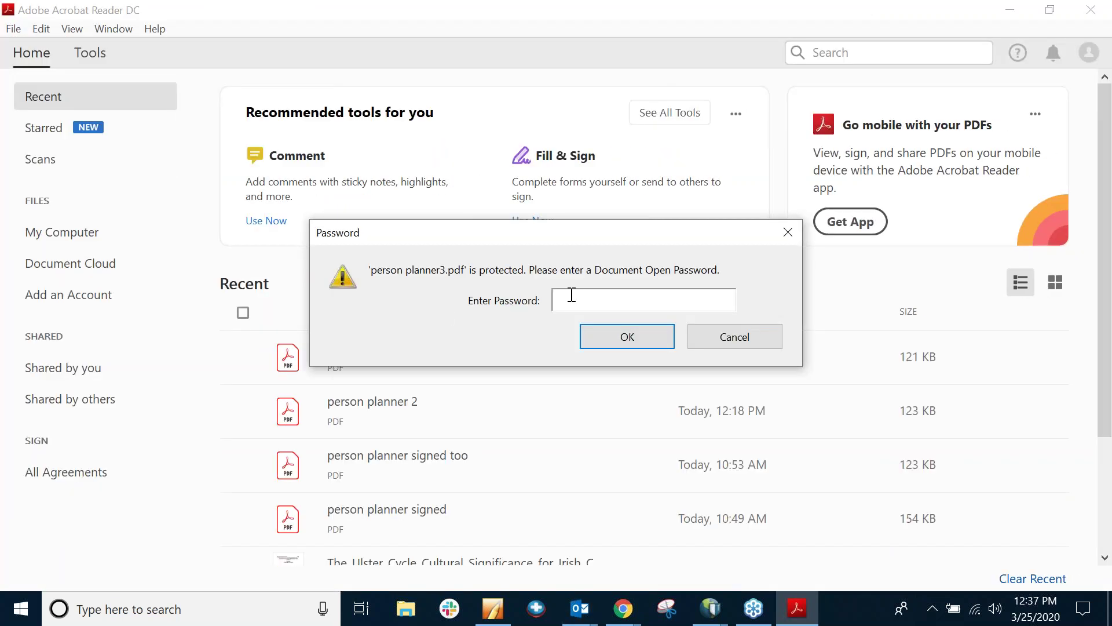
# Step: Unlock person planner3.pdf with its password, confirm the Part G signature, and close Acrobat
pyautogui.write('********')
pyautogui.press('Return')
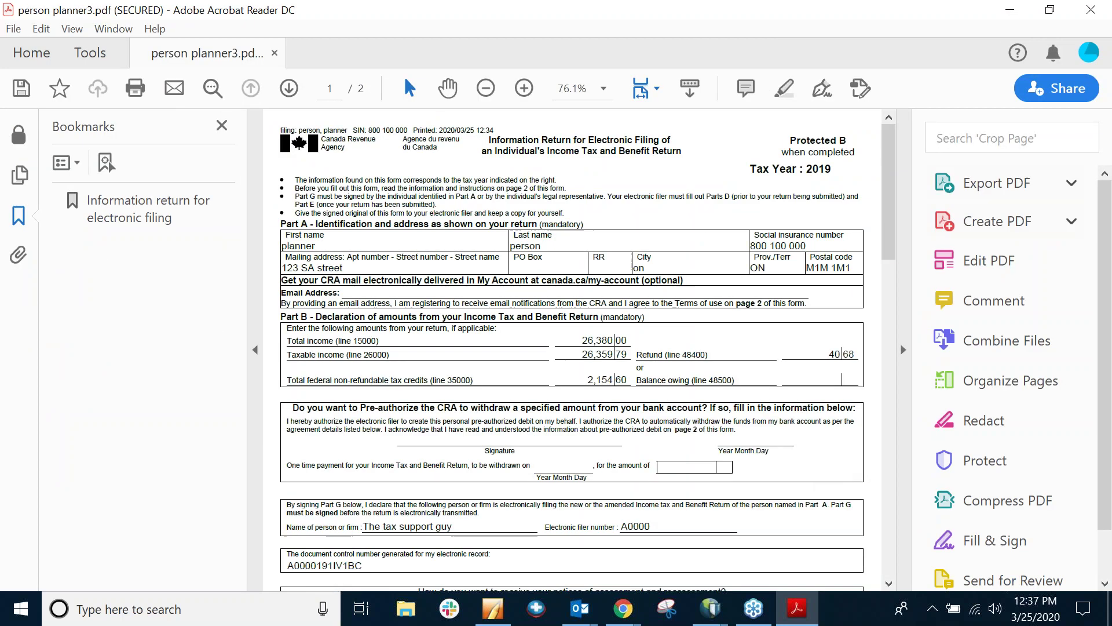
pyautogui.scroll(-3, 890, 584)
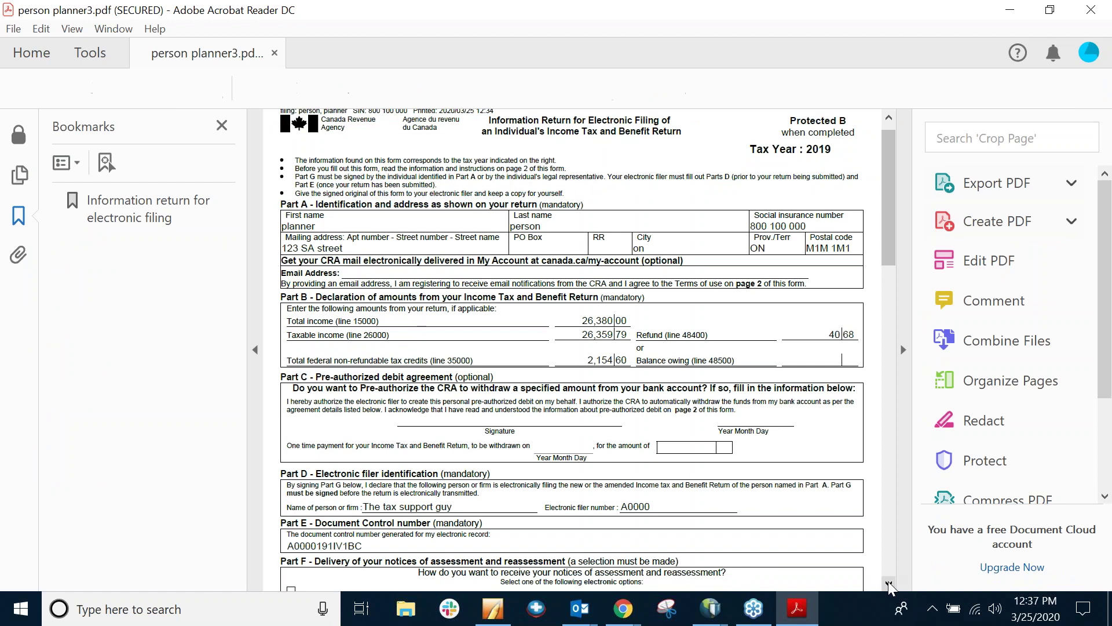
pyautogui.scroll(-12, 890, 585)
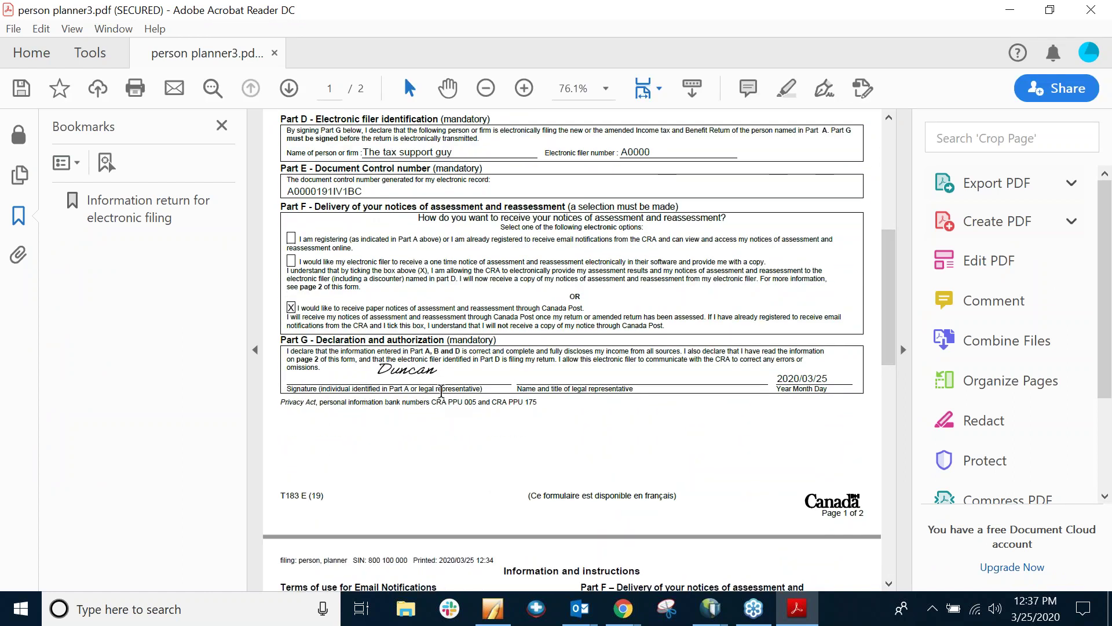
pyautogui.click(1092, 8)
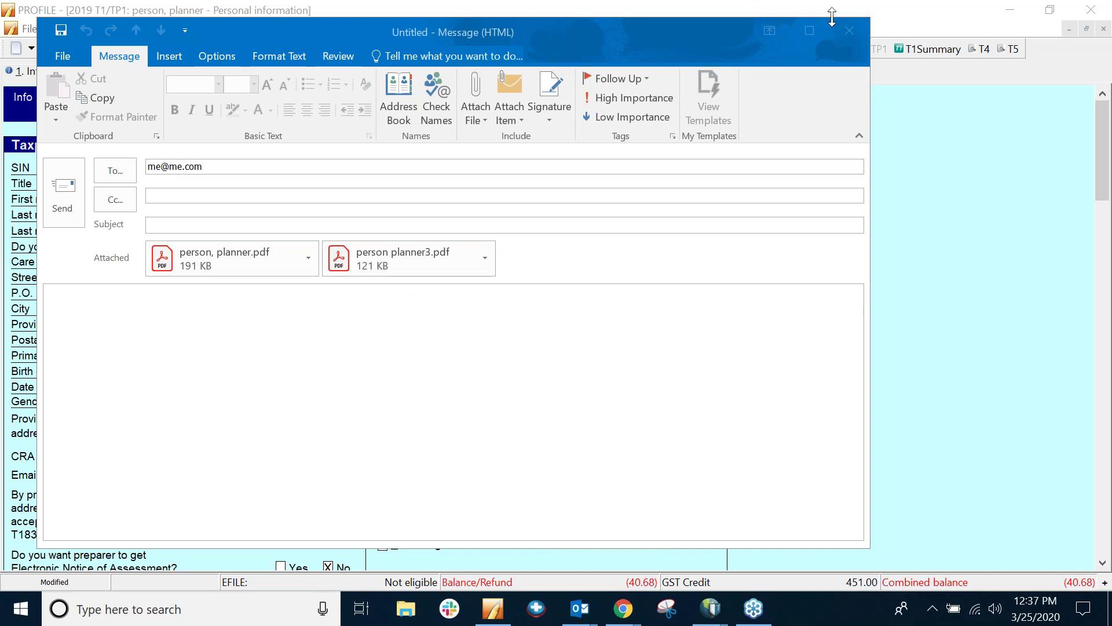
# Step: Discard the Outlook draft without saving and bring ProFile's Personal information form back to the front
pyautogui.click(845, 30)
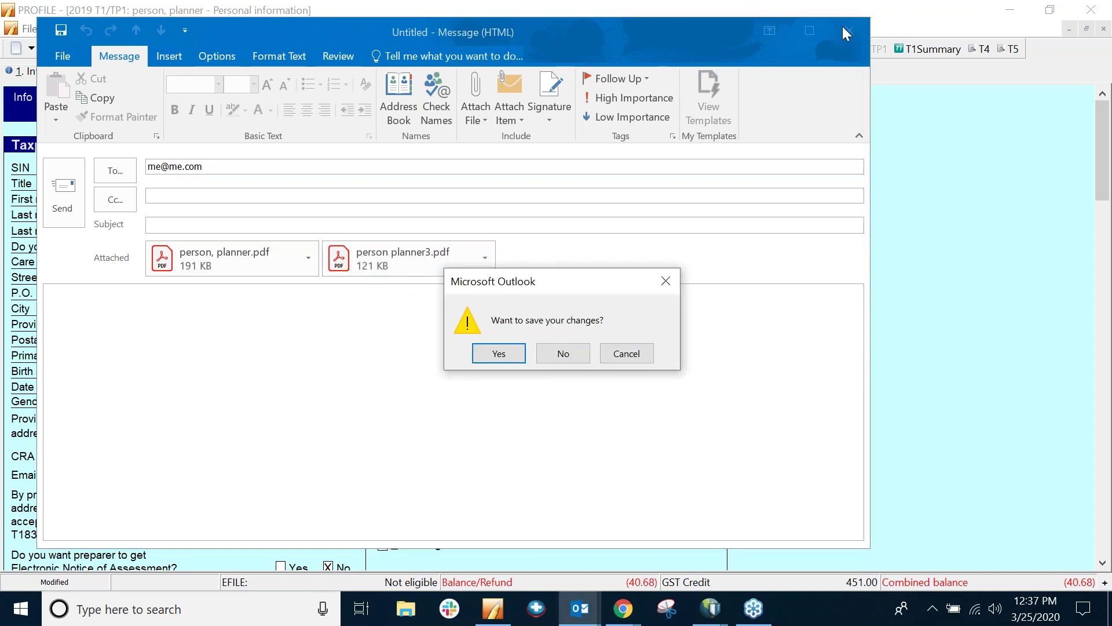
pyautogui.click(553, 356)
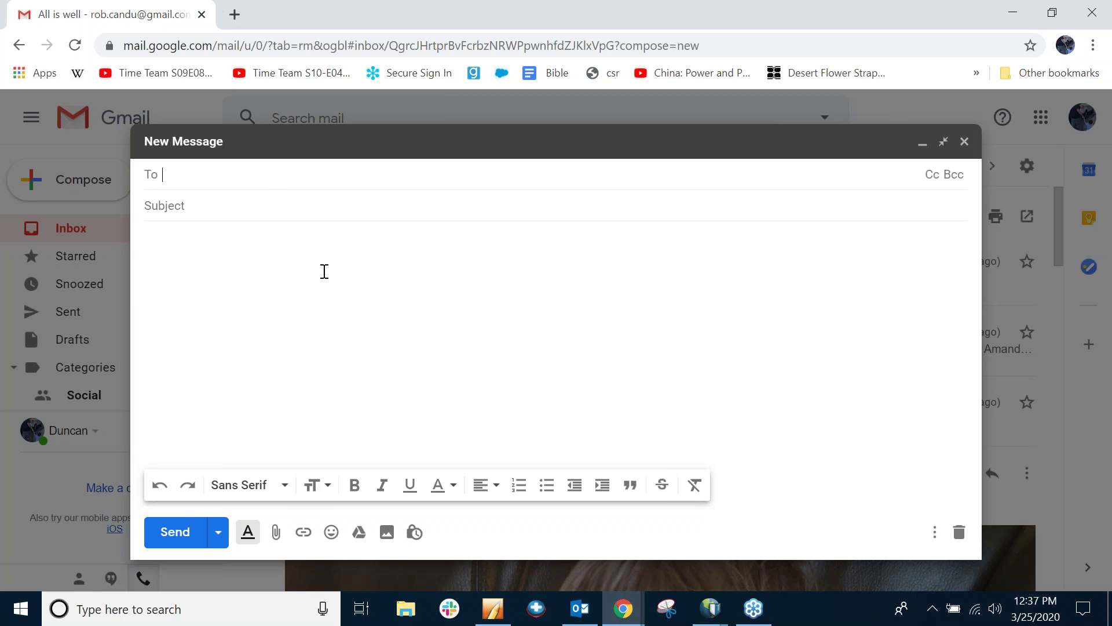
pyautogui.moveTo(491, 611)
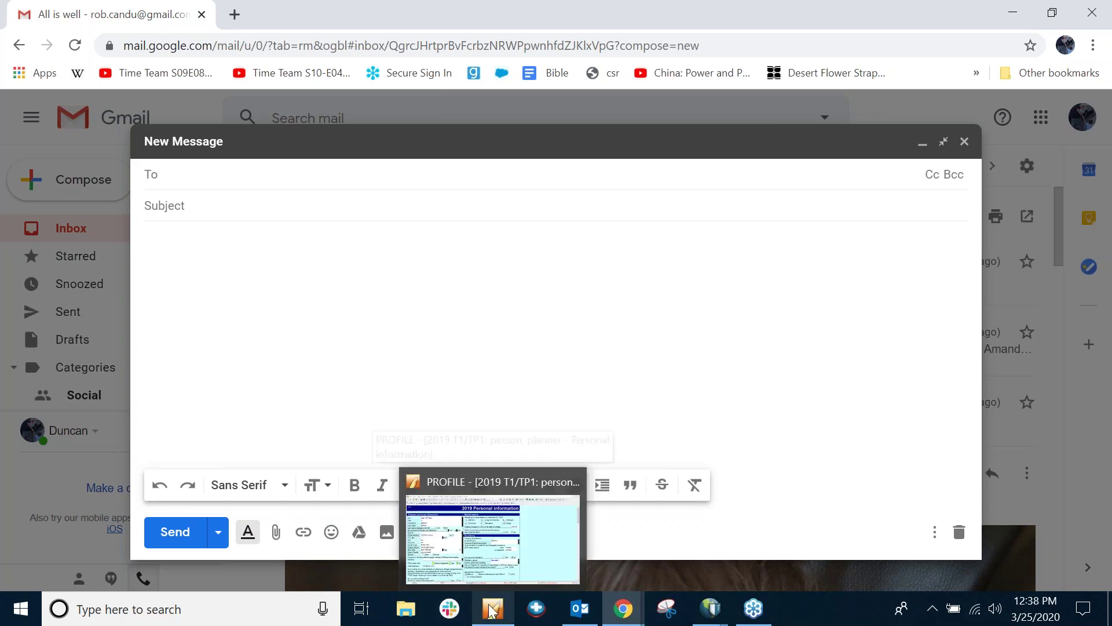
pyautogui.click(491, 610)
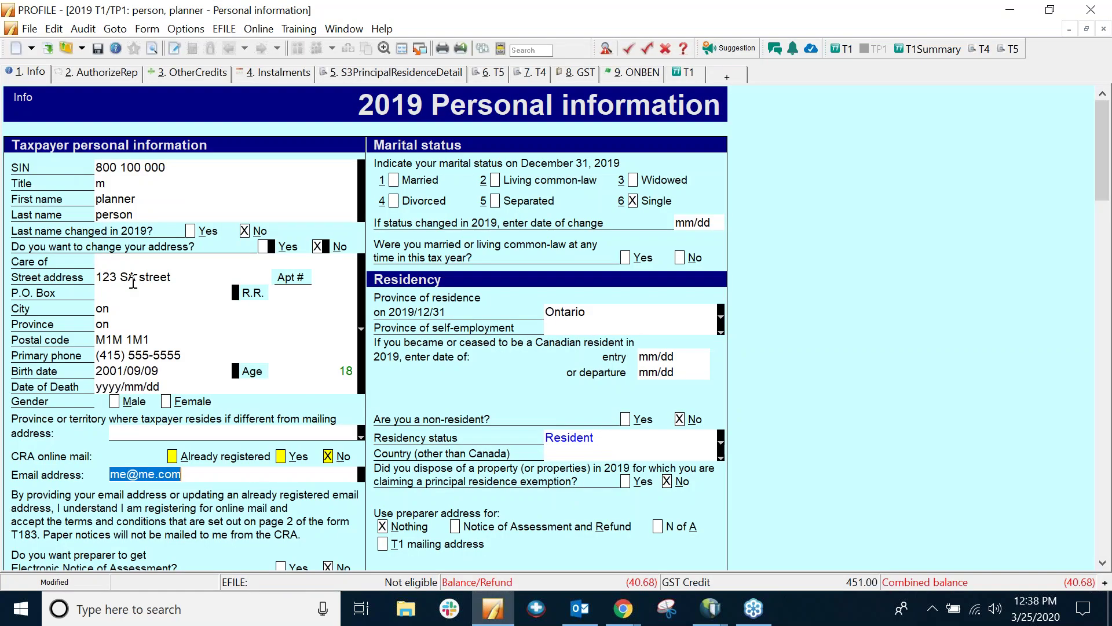
pyautogui.click(30, 30)
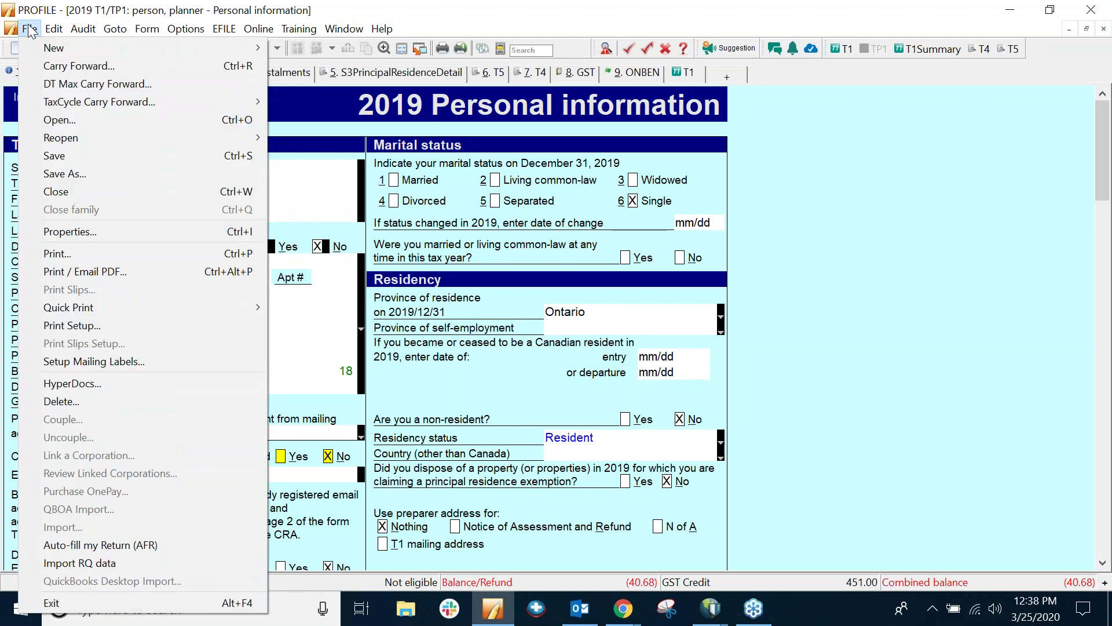
# Step: Start a PDF of the T1 EFILE return past the audit warning, with the email address cleared, and build it
pyautogui.click(127, 272)
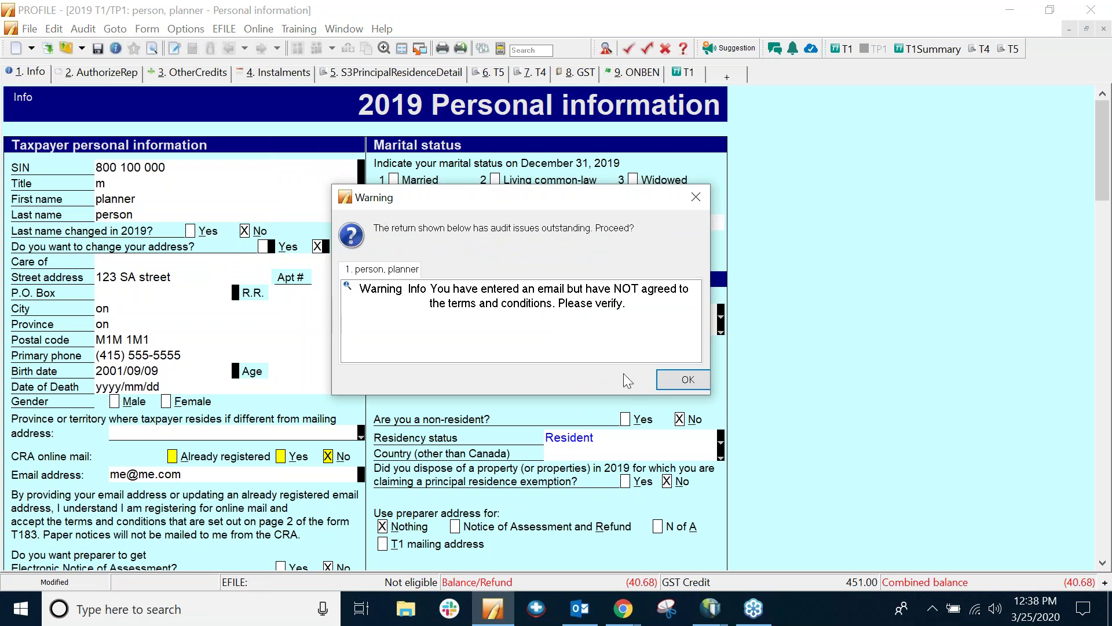
pyautogui.click(674, 379)
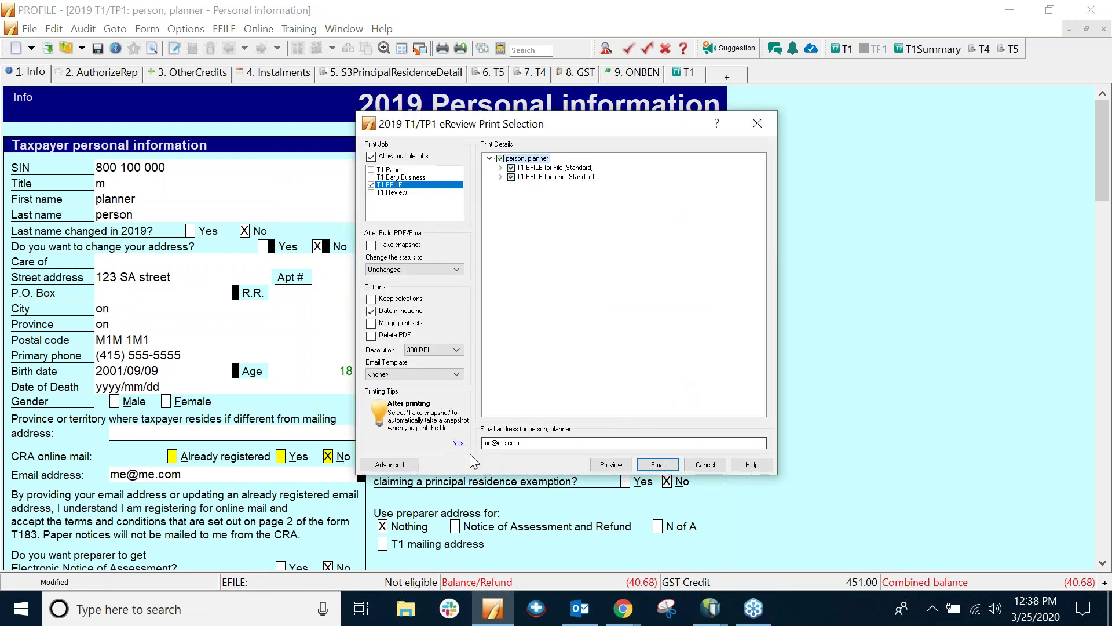
pyautogui.click(524, 443)
pyautogui.press('BackSpace')
pyautogui.press('BackSpace')
pyautogui.press('BackSpace')
pyautogui.press('BackSpace')
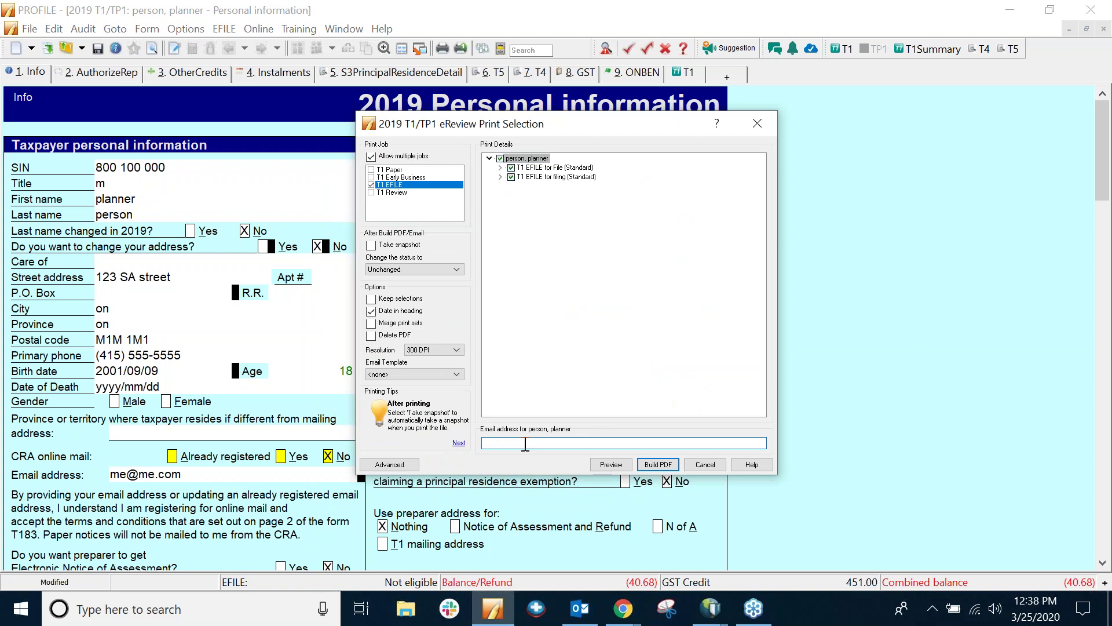
pyautogui.click(655, 467)
pyautogui.click(657, 464)
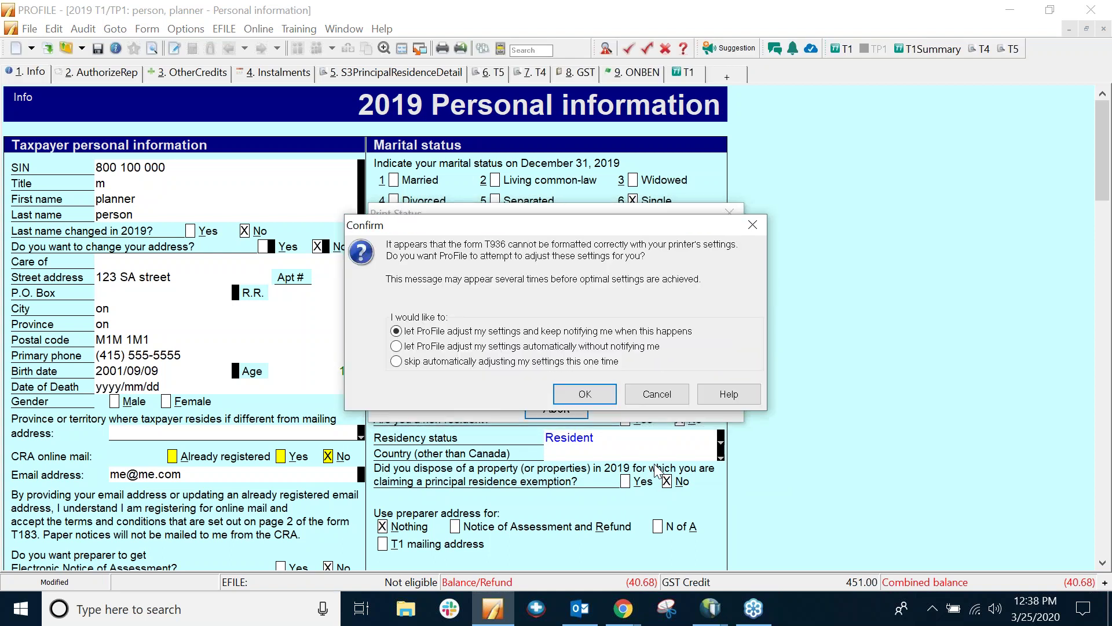
# Step: Skip the printer adjustments for T936 and the 5Year form, and acknowledge 'person, planner.pdf' was created
pyautogui.click(397, 361)
pyautogui.click(572, 399)
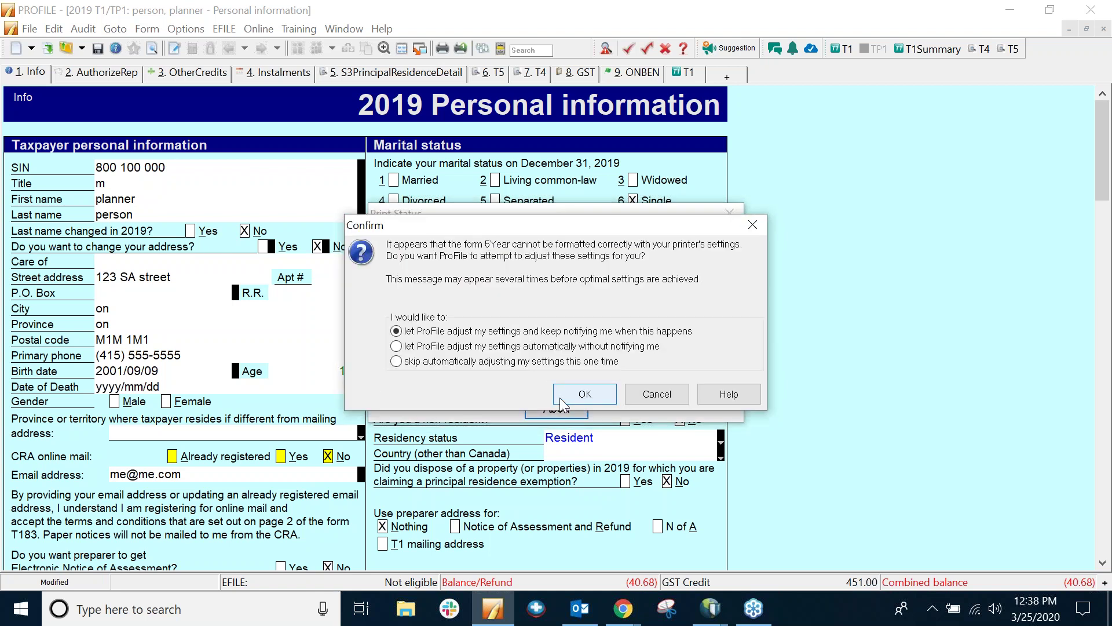
pyautogui.click(501, 362)
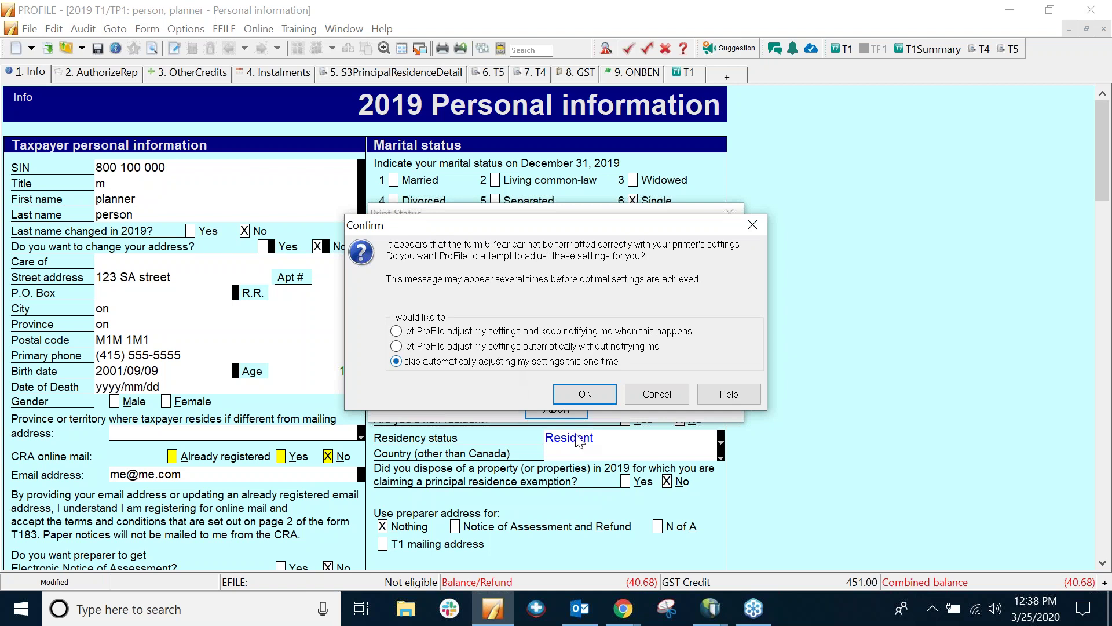
pyautogui.click(577, 390)
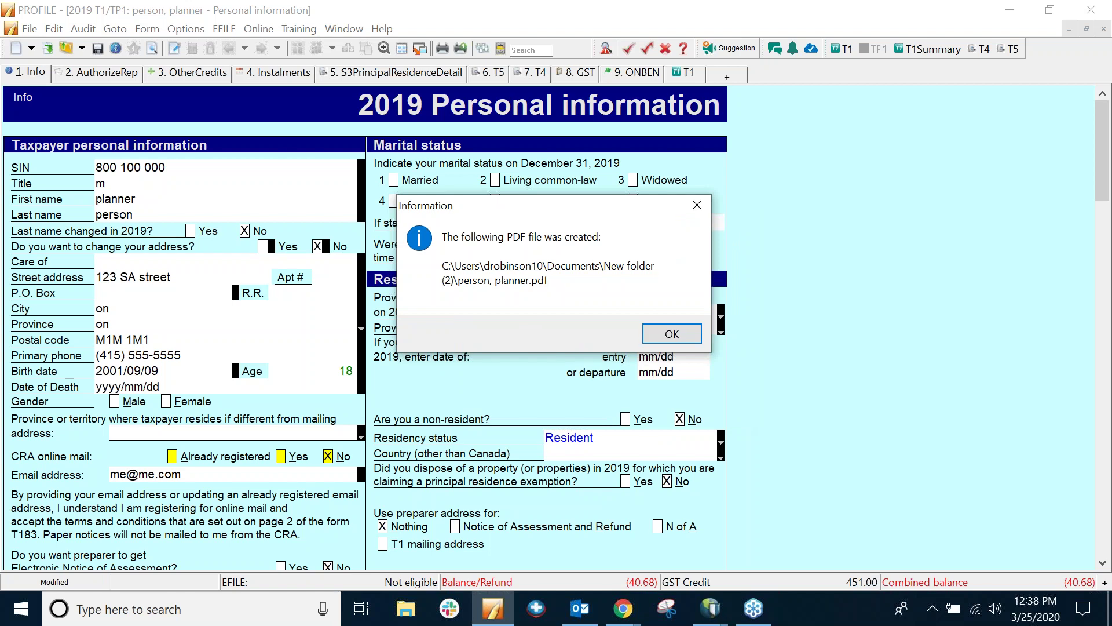
pyautogui.click(666, 332)
pyautogui.moveTo(710, 608)
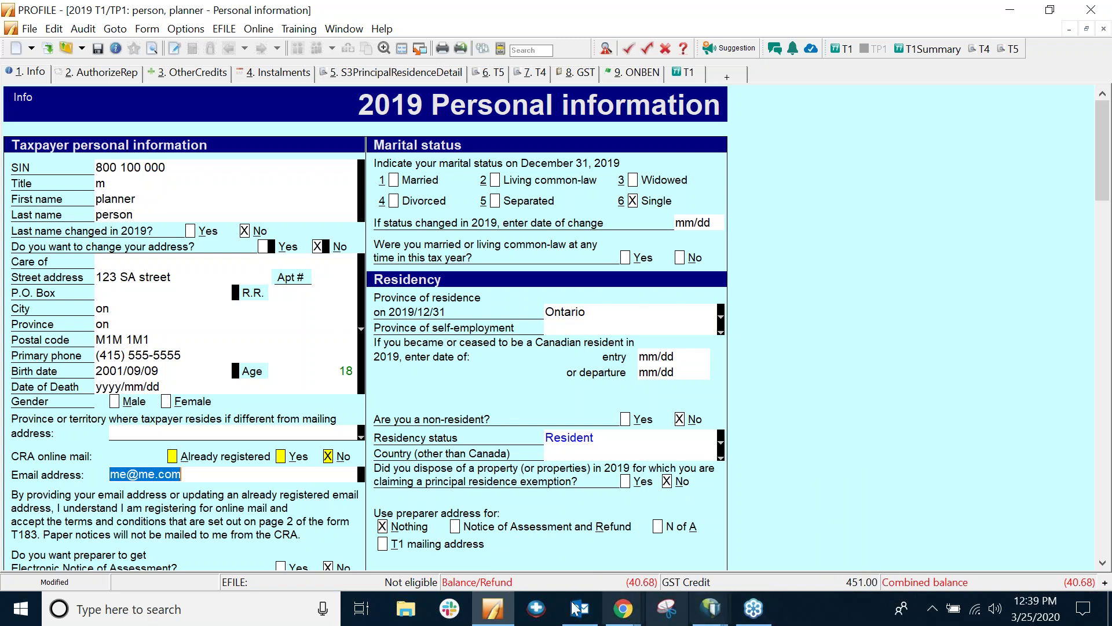
# Step: In the Gmail message, attach the 'person, planner' PDF from Documents > New folder (2)
pyautogui.click(623, 610)
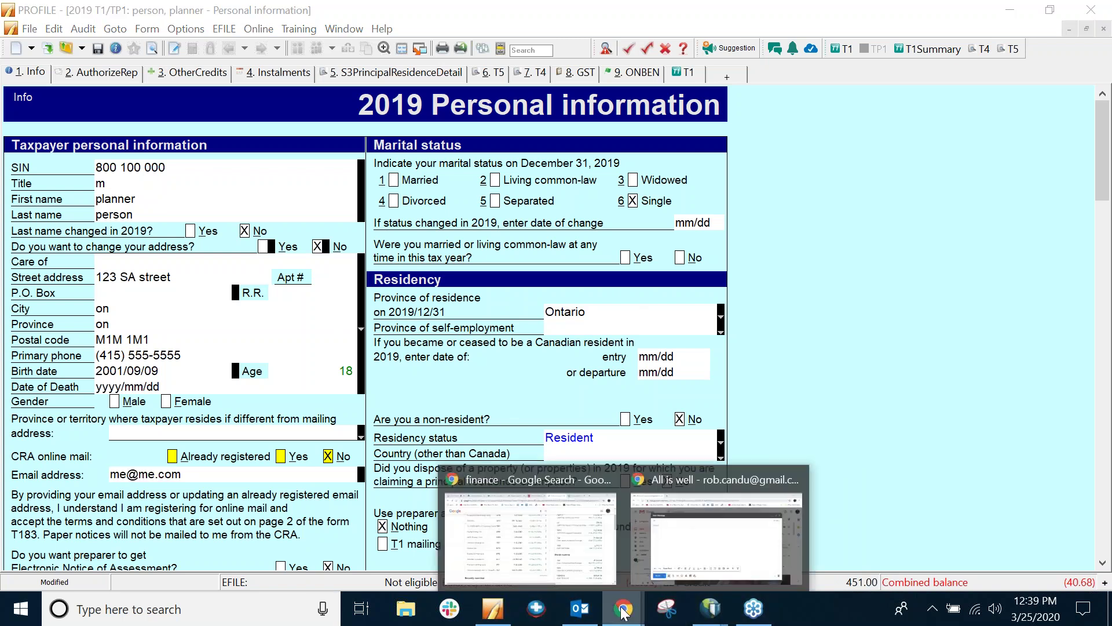
pyautogui.click(717, 536)
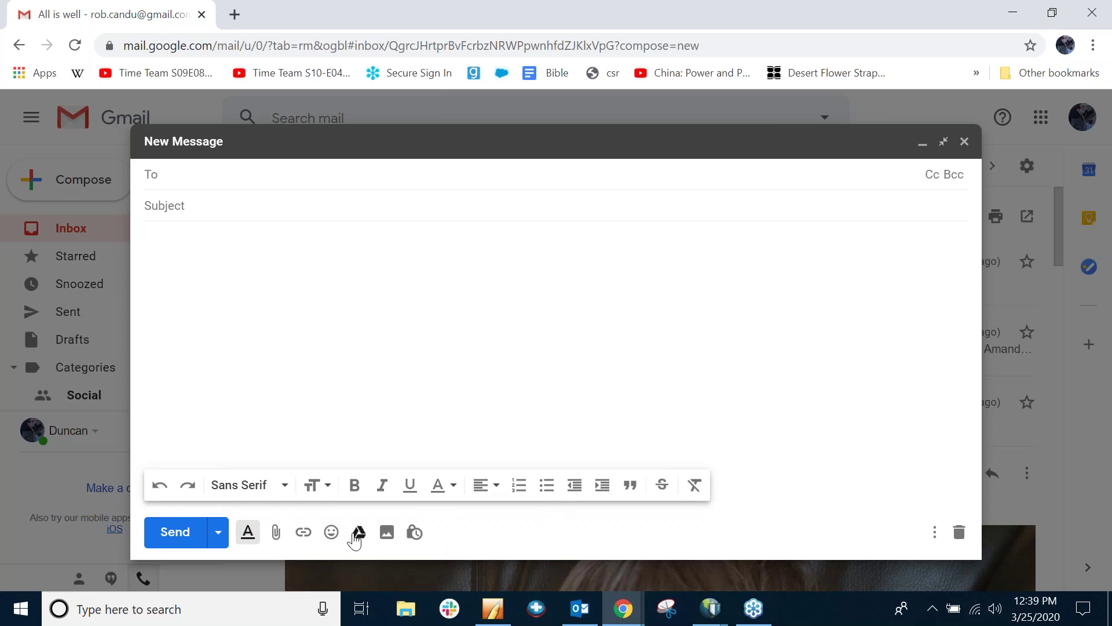
pyautogui.click(275, 532)
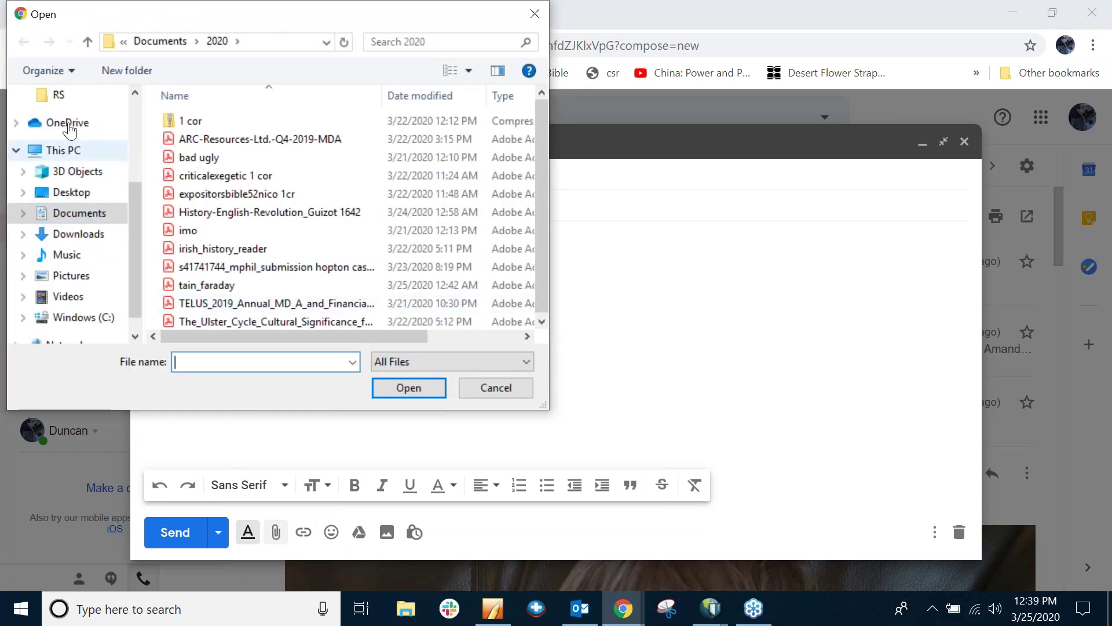
pyautogui.click(89, 239)
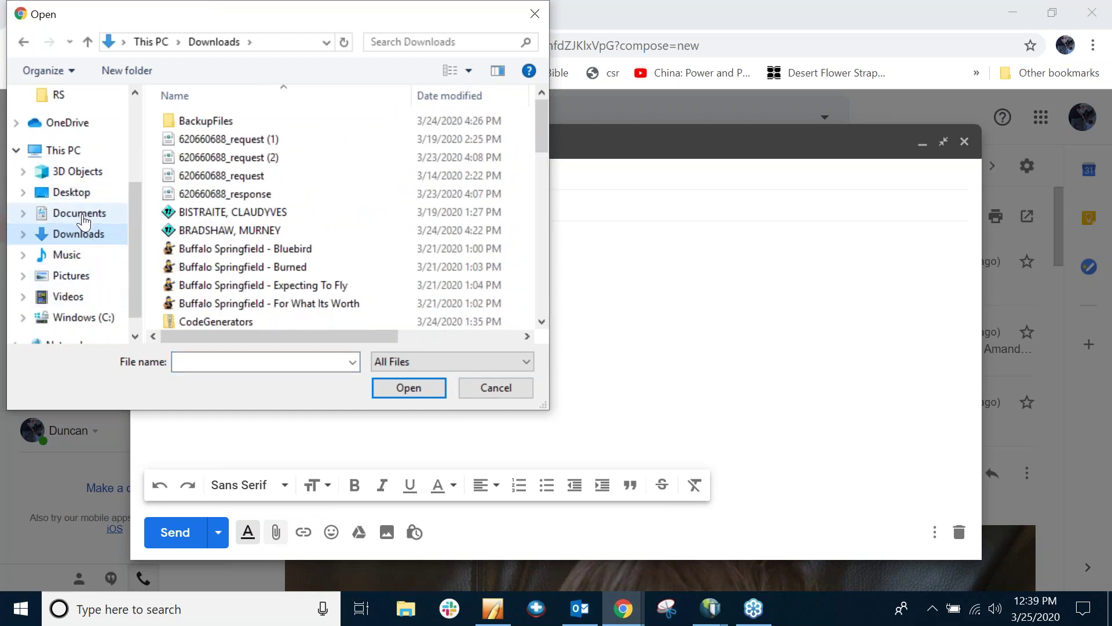
pyautogui.click(83, 215)
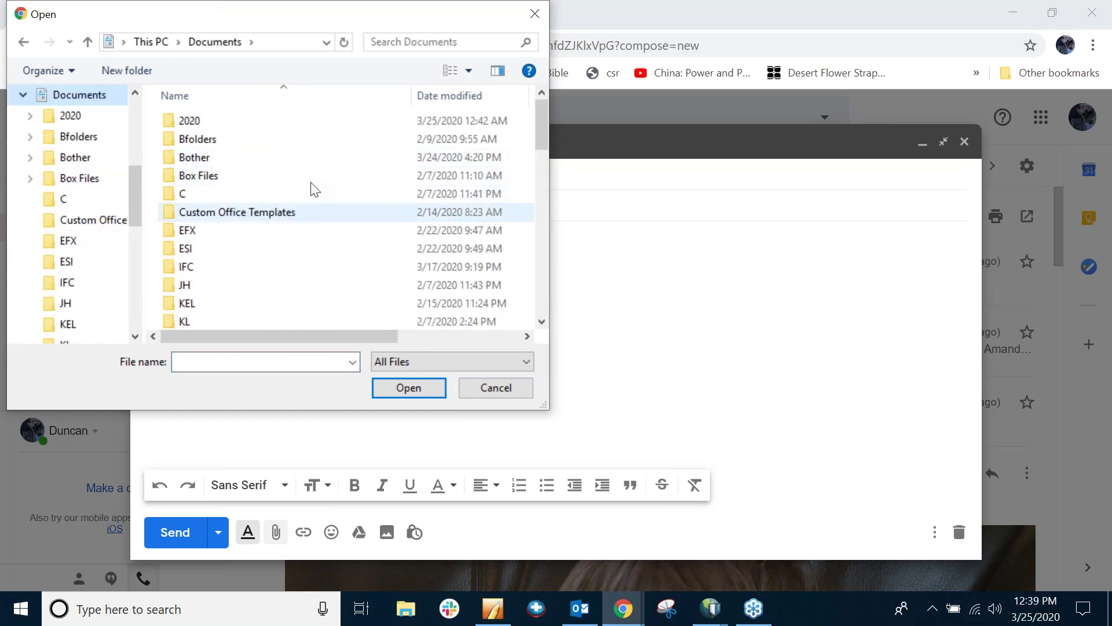
pyautogui.moveTo(543, 130); pyautogui.dragTo(543, 176)
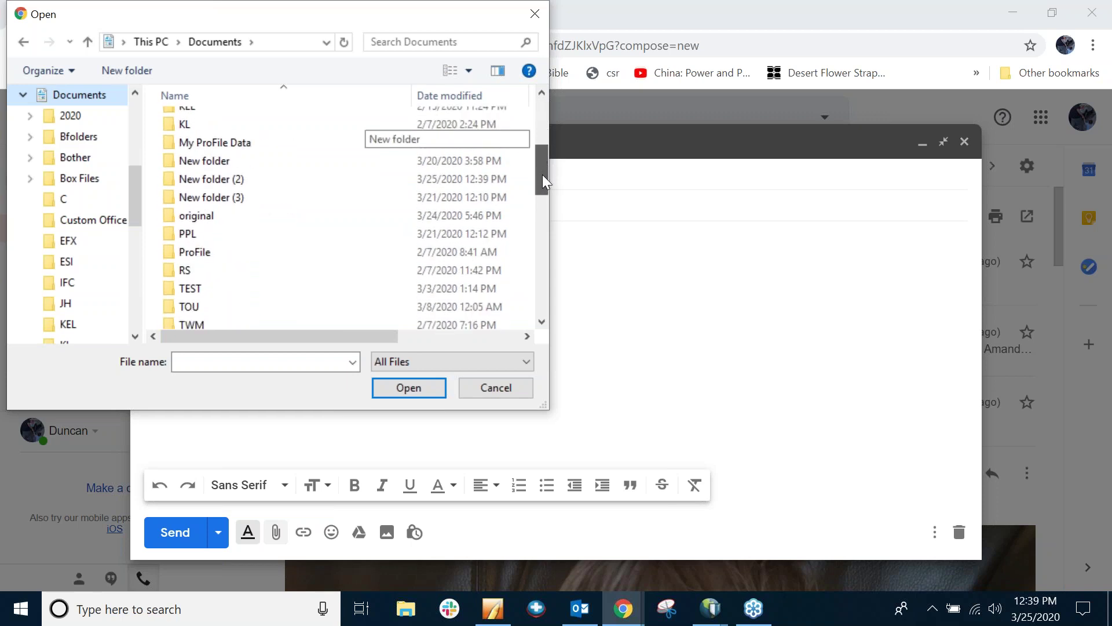
pyautogui.doubleClick(265, 179)
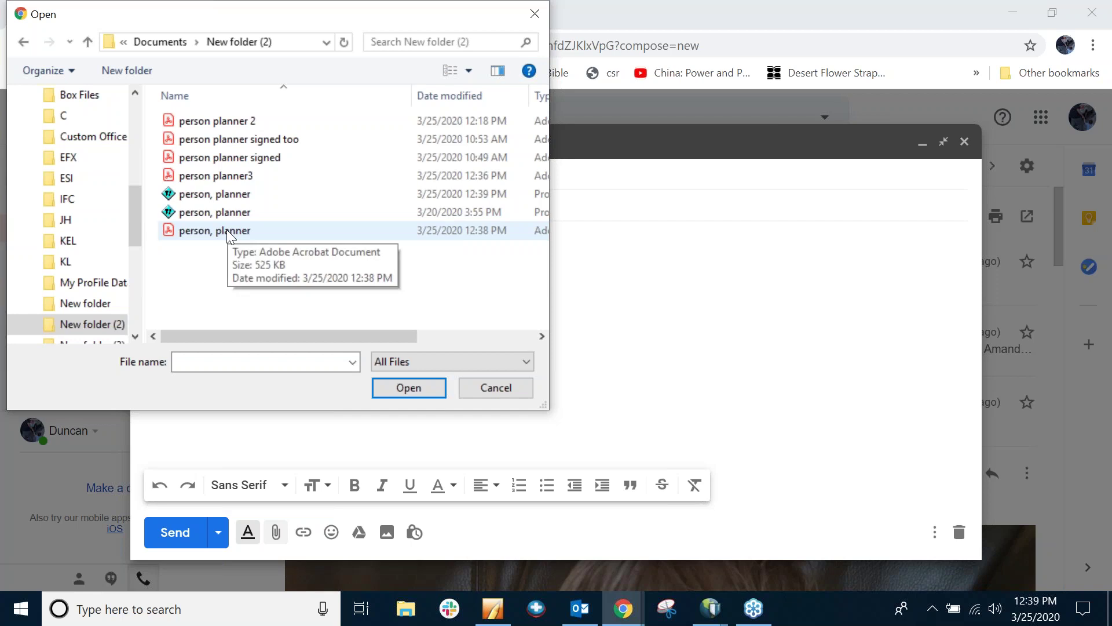
pyautogui.doubleClick(227, 230)
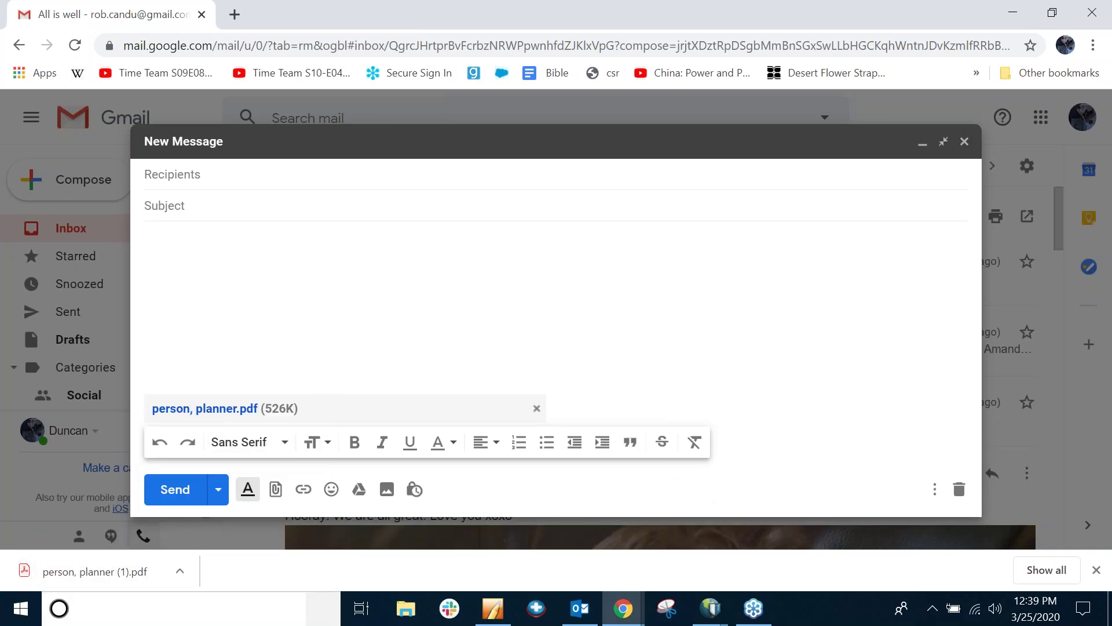
# Step: Open the downloaded 'person, planner.pdf' to confirm it requires a password, then minimize the draft
pyautogui.click(181, 572)
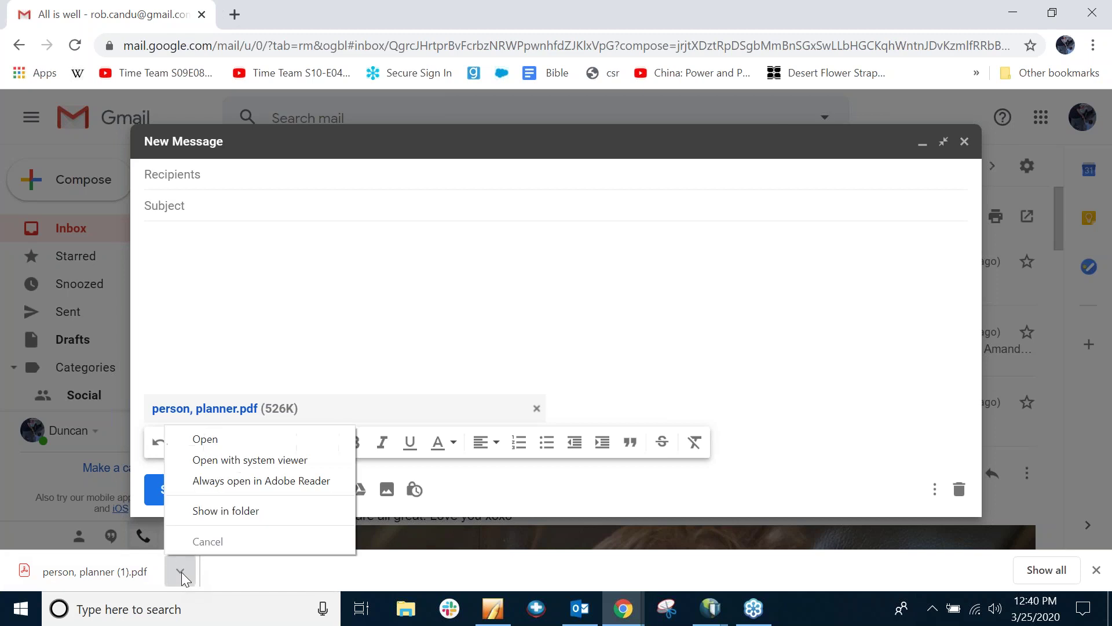
pyautogui.click(220, 440)
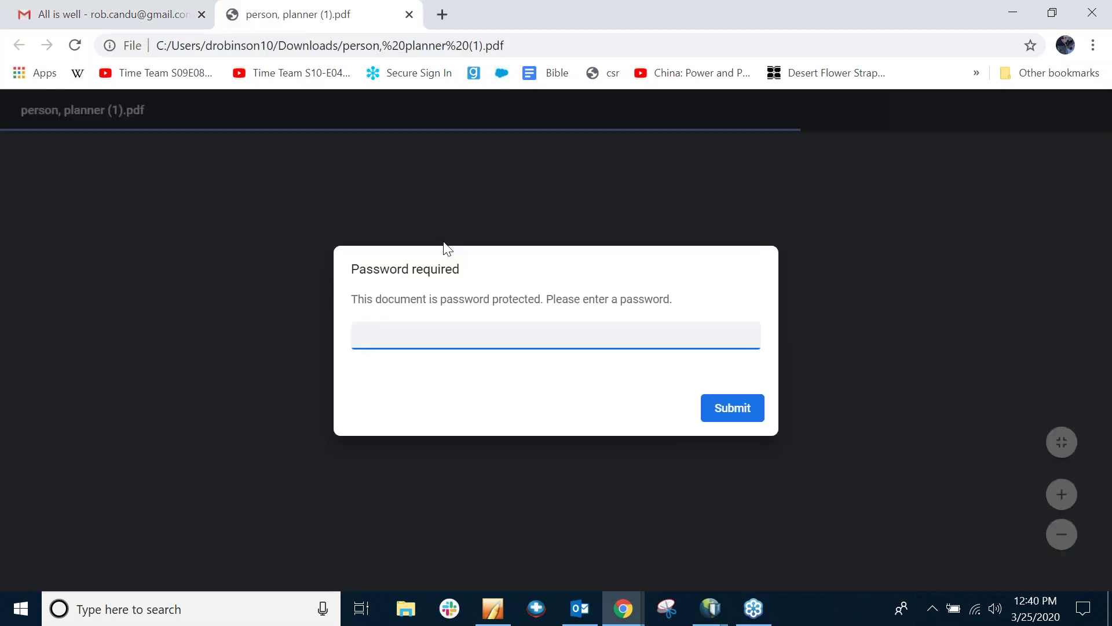
pyautogui.click(409, 17)
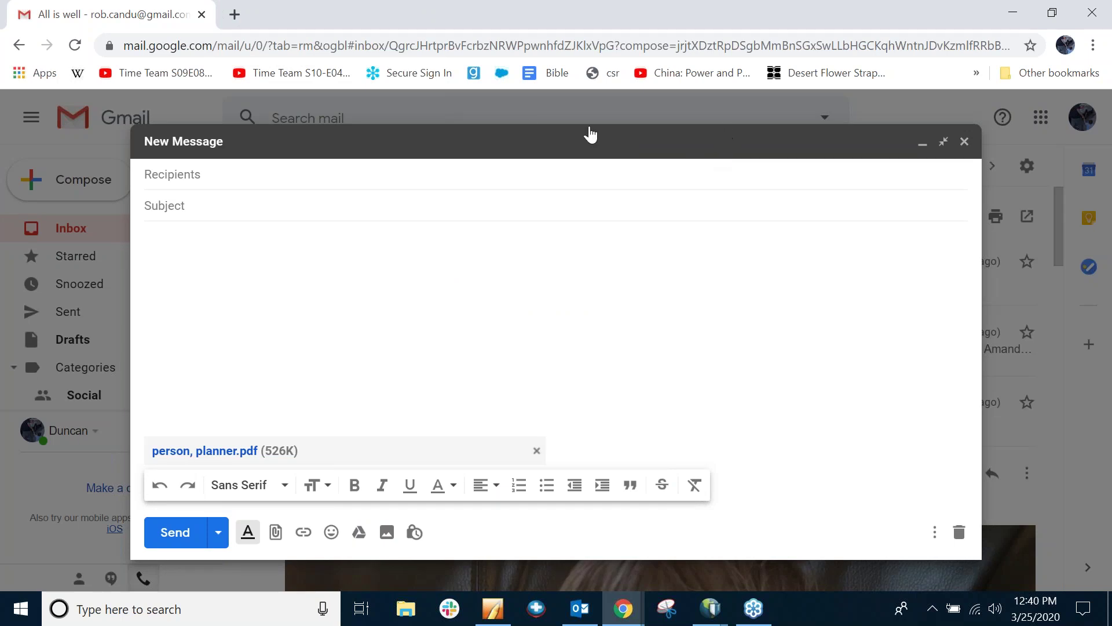
pyautogui.click(427, 153)
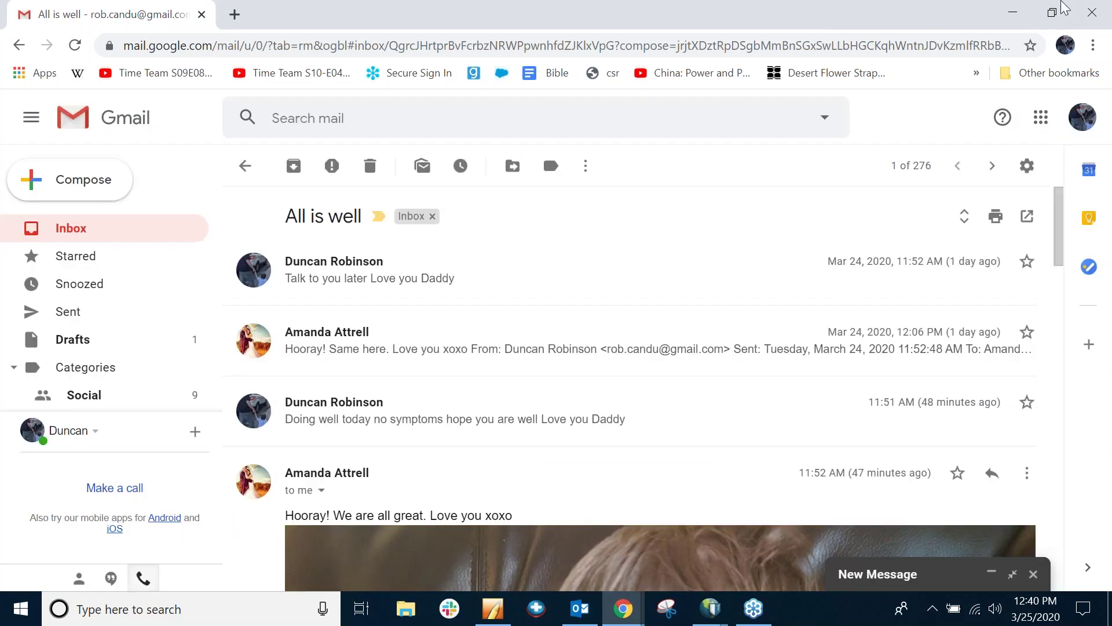
# Step: Minimize Chrome to bring ProFile's 2019 Personal information form back into view
pyautogui.click(1008, 14)
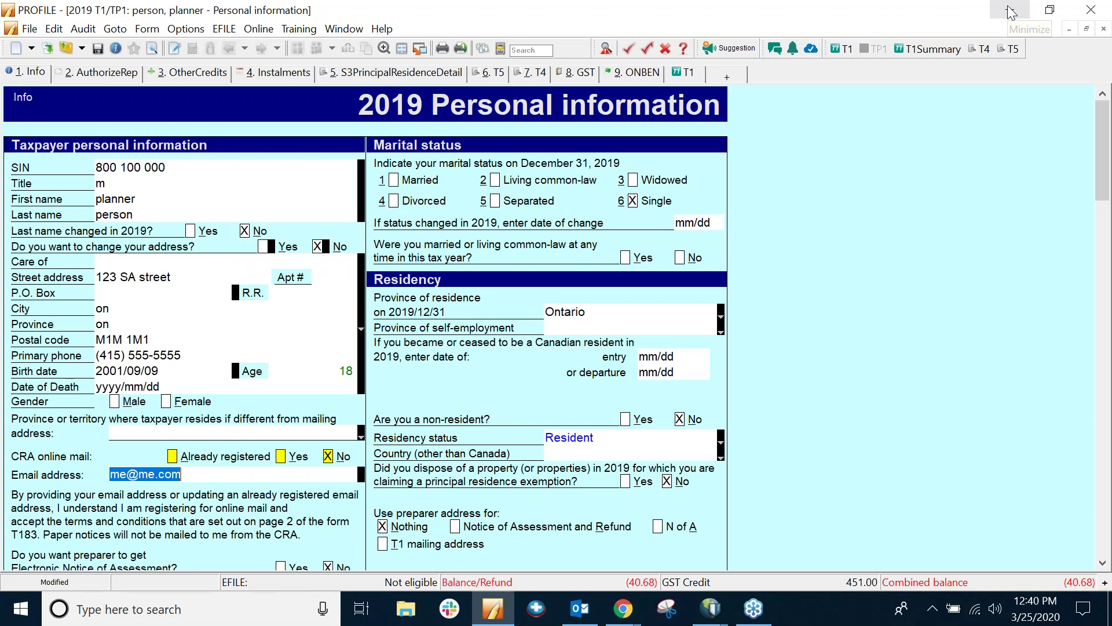